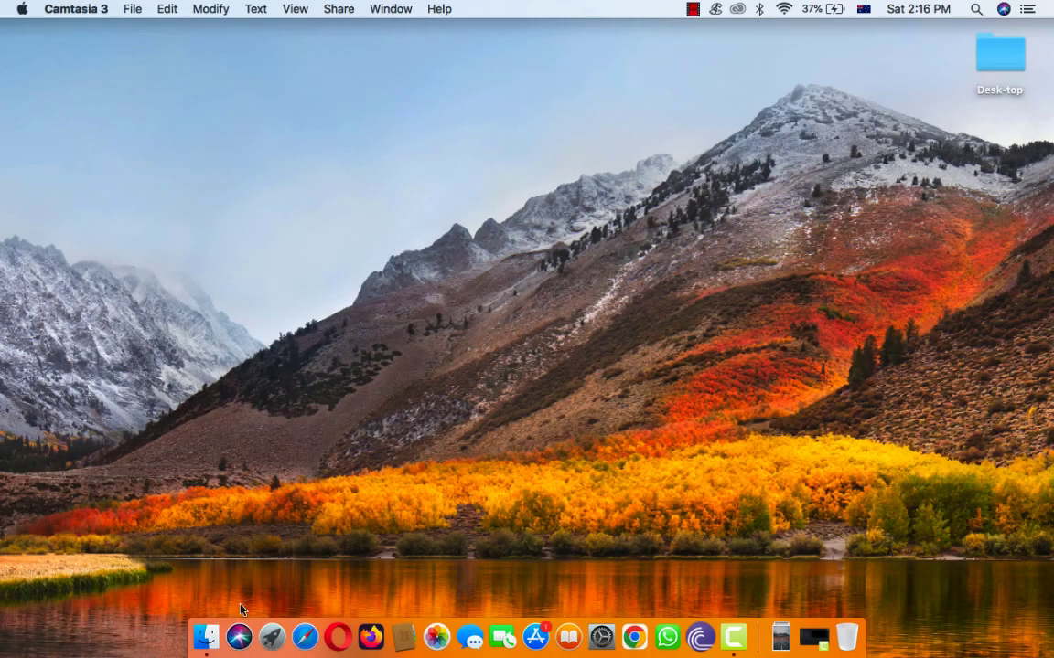
Open Office > Youtube Channel > video-2 in Finder and Quick Look image-1.jpg
click(207, 638)
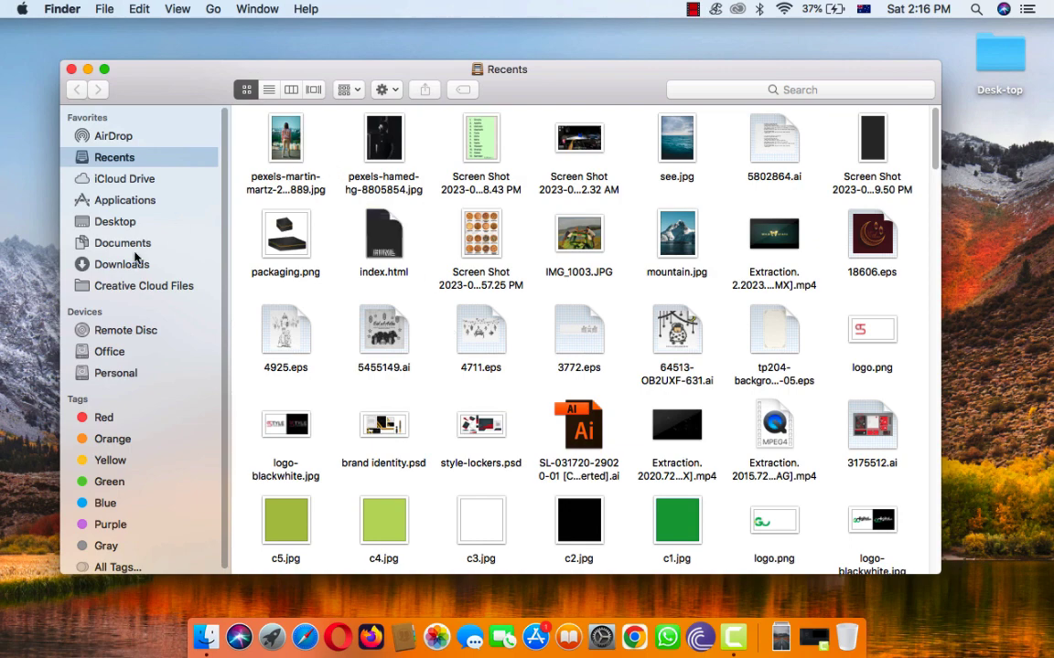
click(110, 352)
double_click(894, 340)
double_click(370, 139)
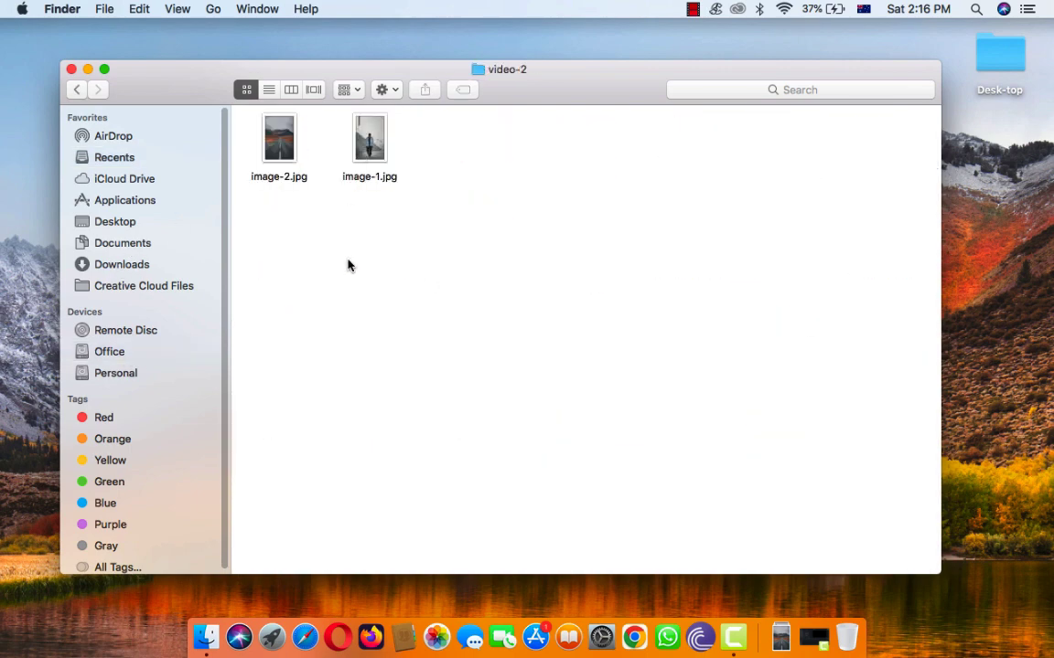
click(368, 156)
key(space)
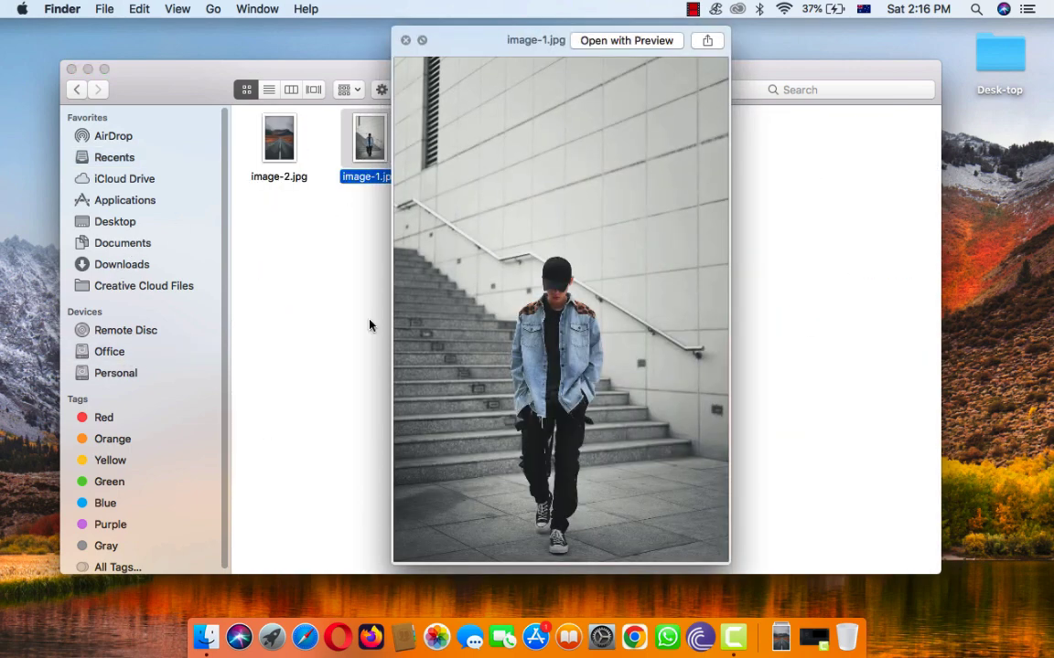
click(475, 291)
Launch Adobe Photoshop CC from Launchpad and show the tools in two columns
key(F4)
scroll(600, 227, left, 1)
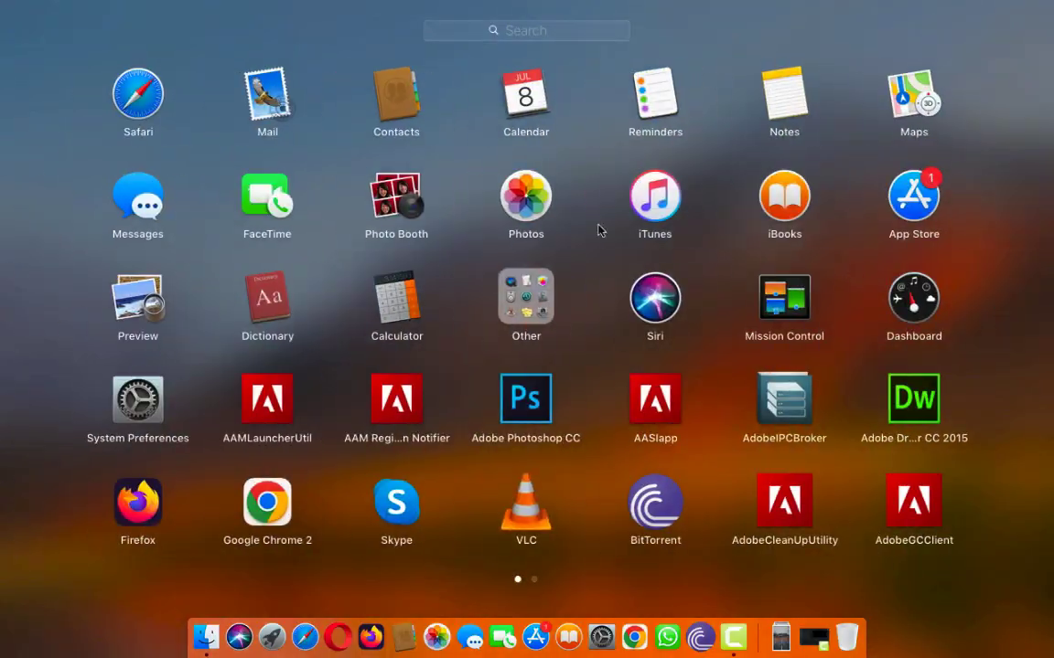
click(541, 404)
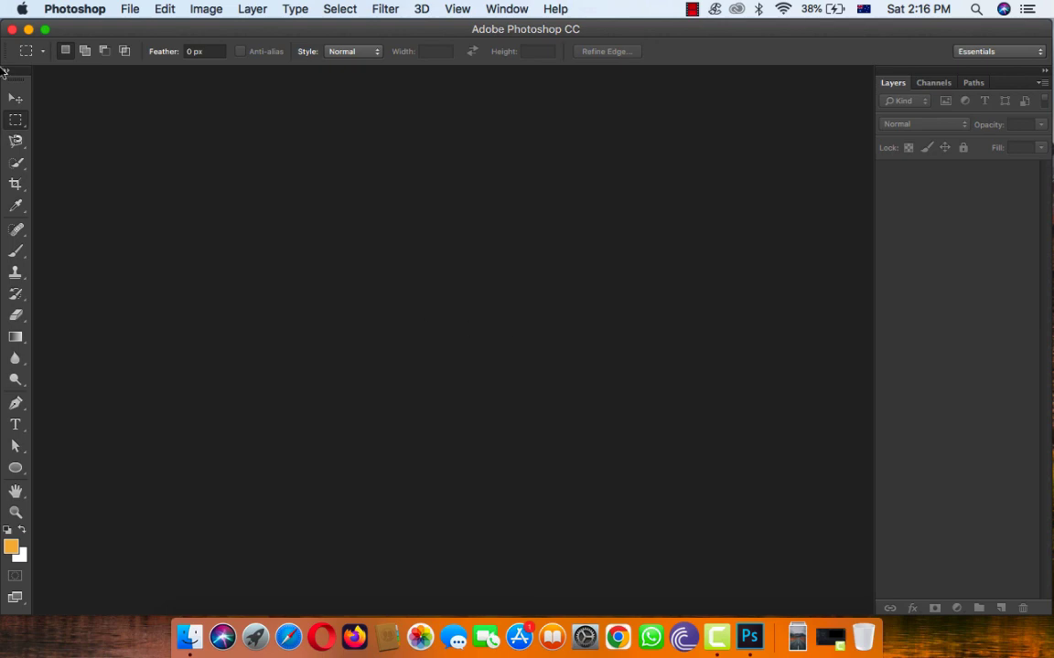
click(8, 71)
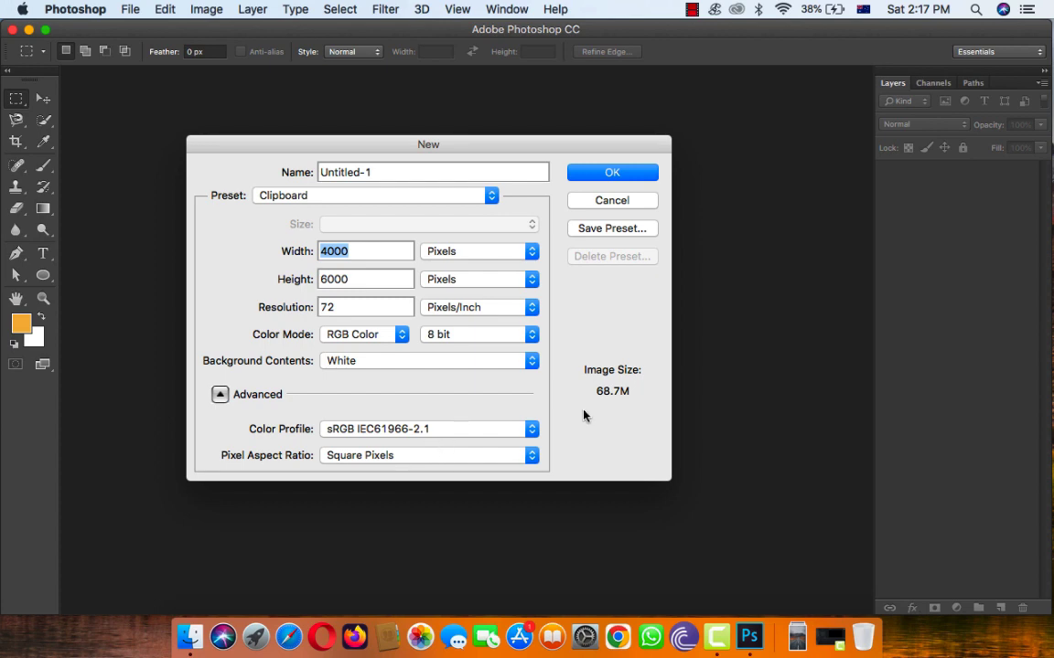
Create a white 1200×2000-pixel document, pick the Move tool, and return to Finder
text(1200)
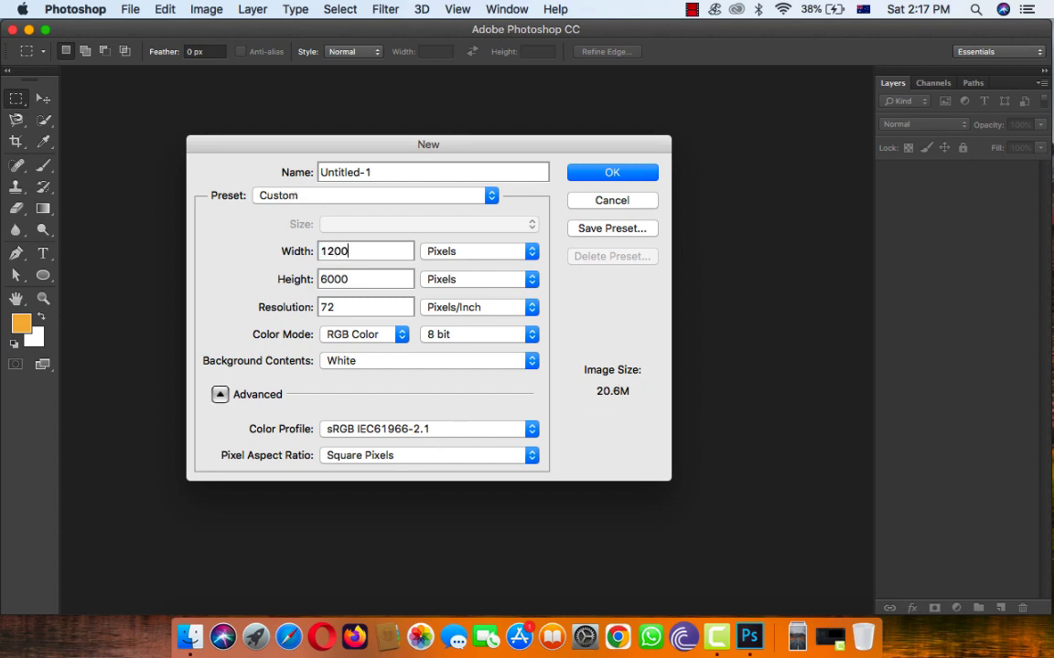
key(Tab)
text(2000)
key(Return)
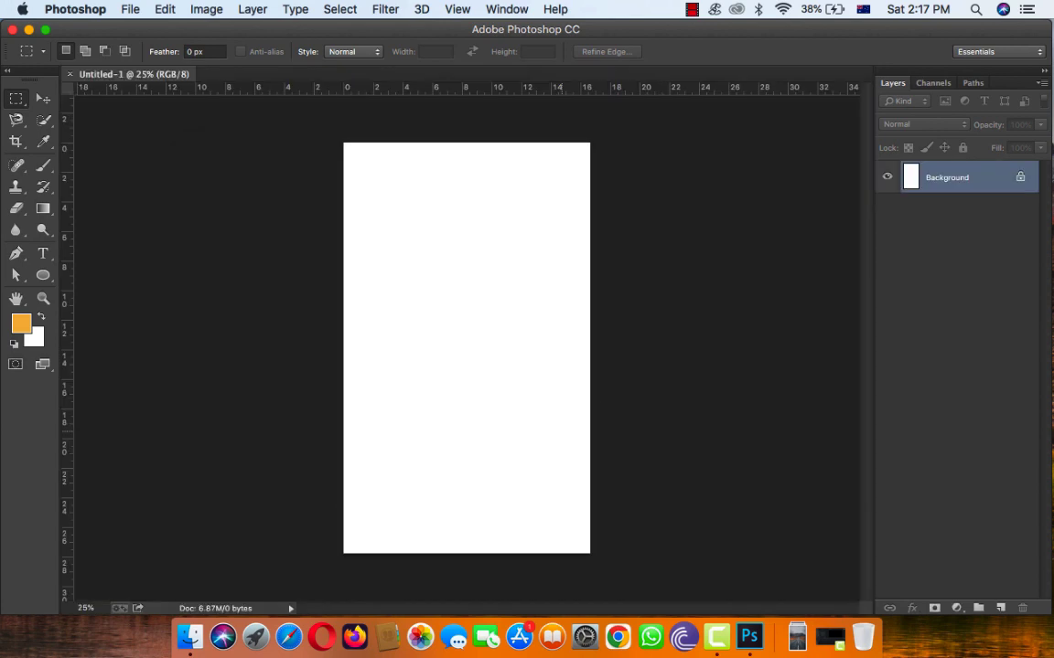
key(v)
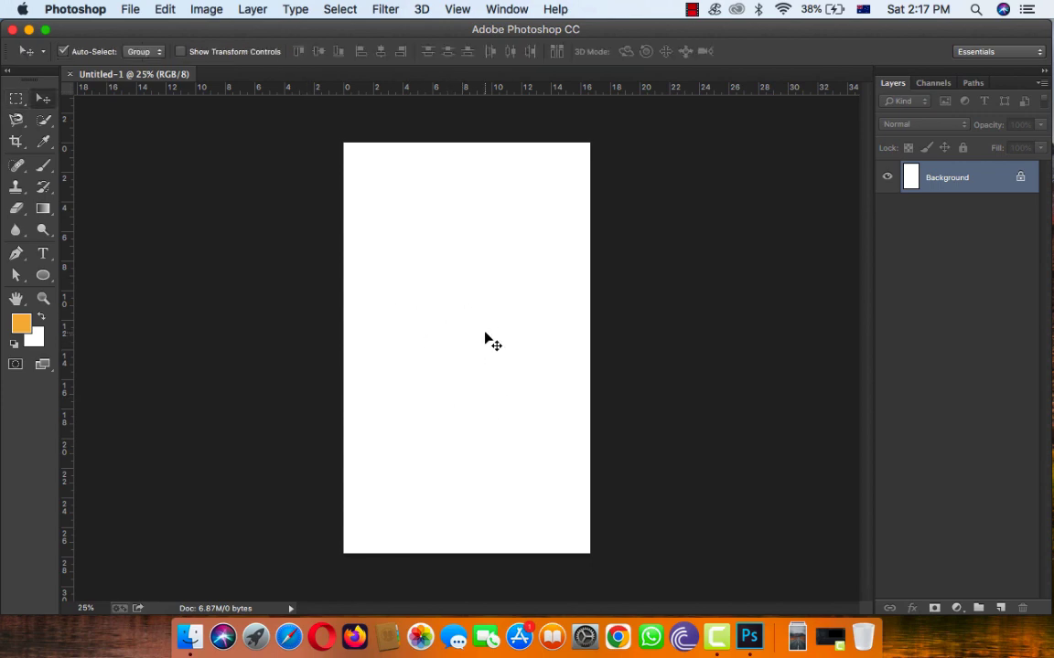
click(191, 638)
Open image-1.jpg with Adobe Photoshop CC
click(370, 142)
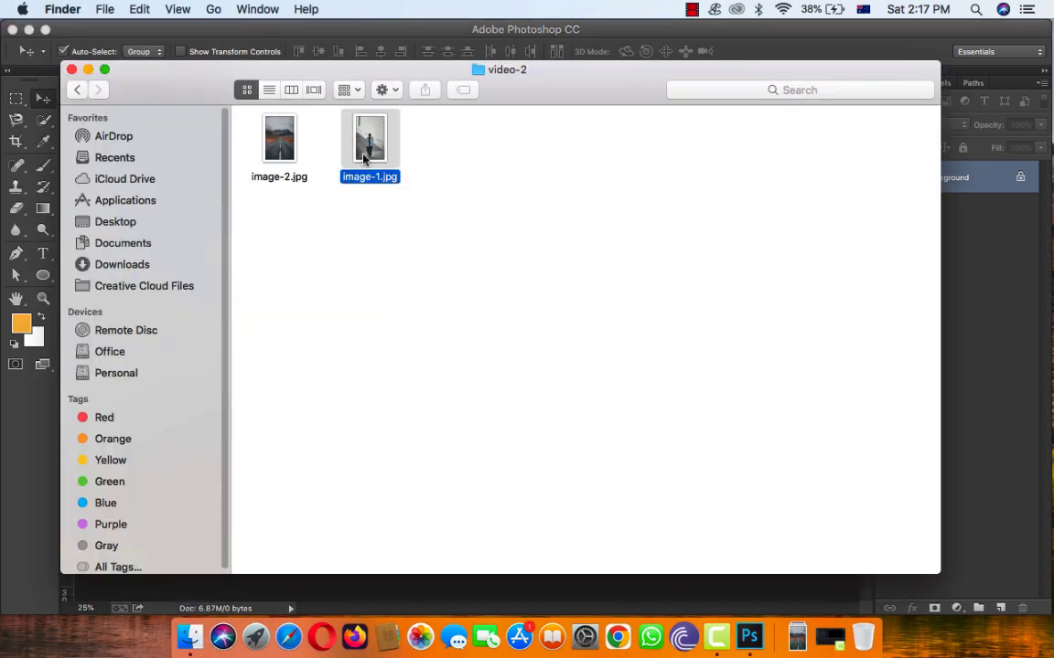
right_click(368, 128)
click(630, 197)
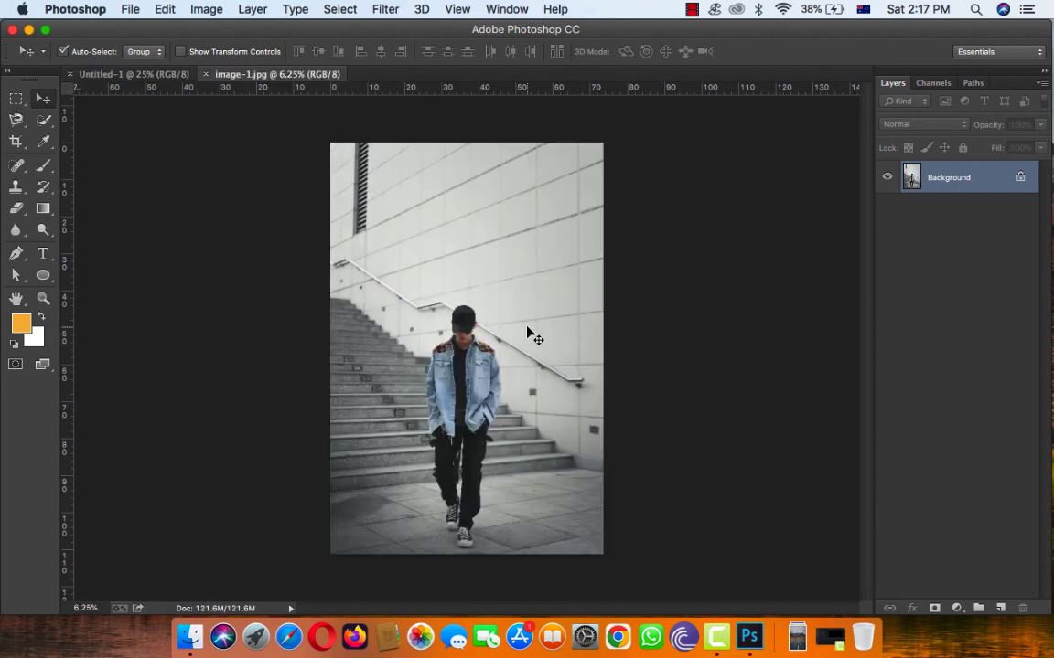
Crop the Untitled-1 canvas slightly wider, then zoom in on image-1.jpg
click(165, 75)
key(c)
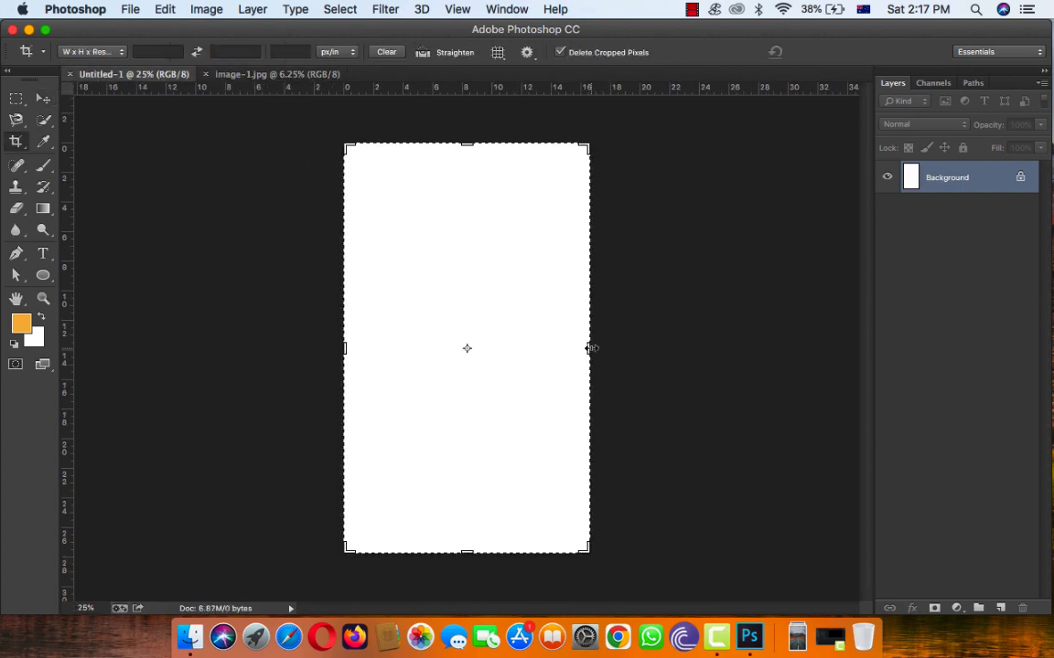
drag(590, 348, 613, 347)
key(Return)
key(v)
key(ctrl+Tab)
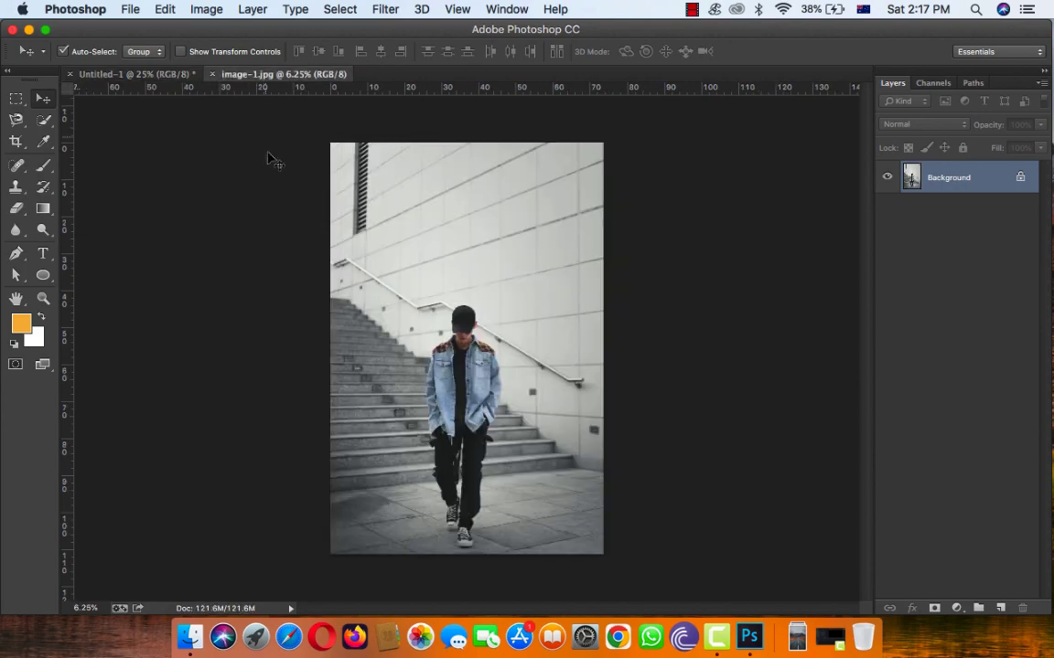
key(super+plus)
Zoom to 100% on the jacket's left sleeve with the Pen tool active
key(super+plus)
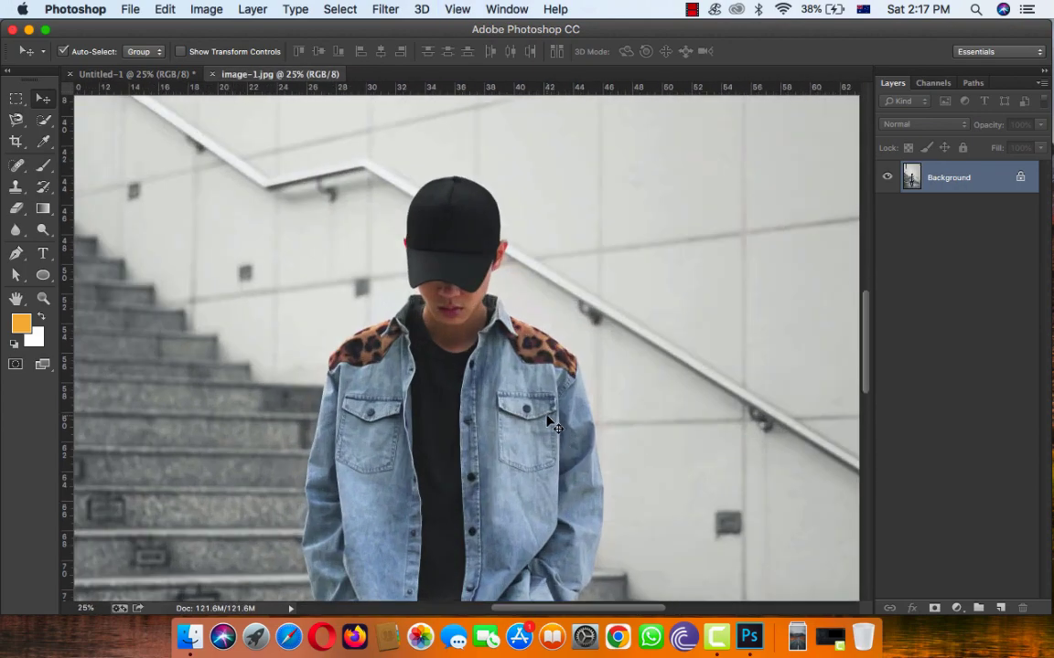
key(super+plus)
key(super+plus)
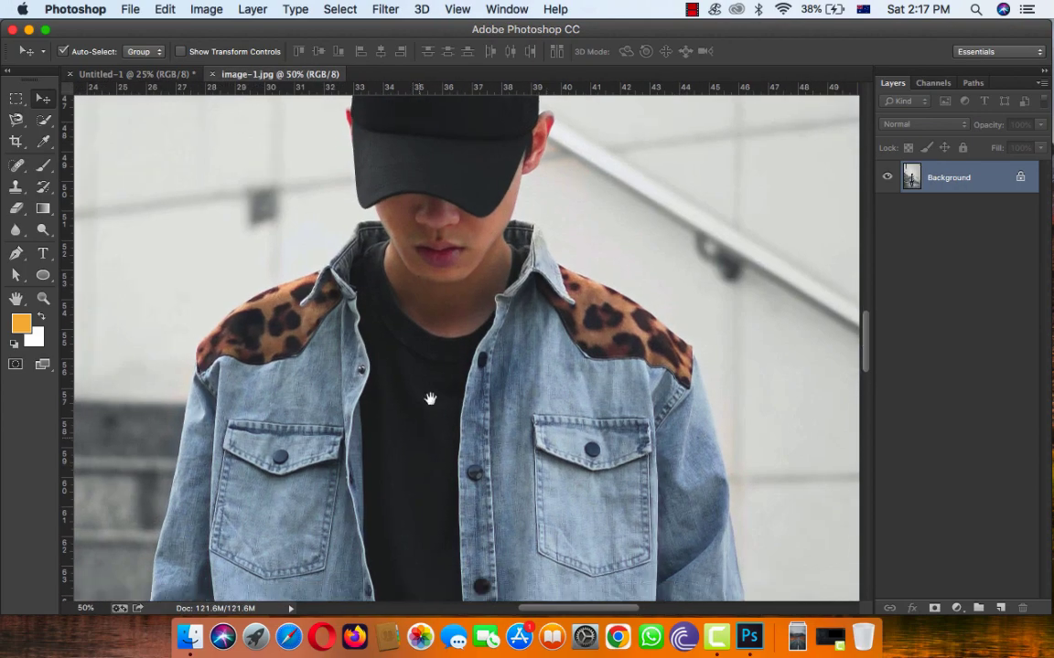
mouse_move(431, 399)
mouse_down()
mouse_move(474, 374)
mouse_move(577, 348)
mouse_up()
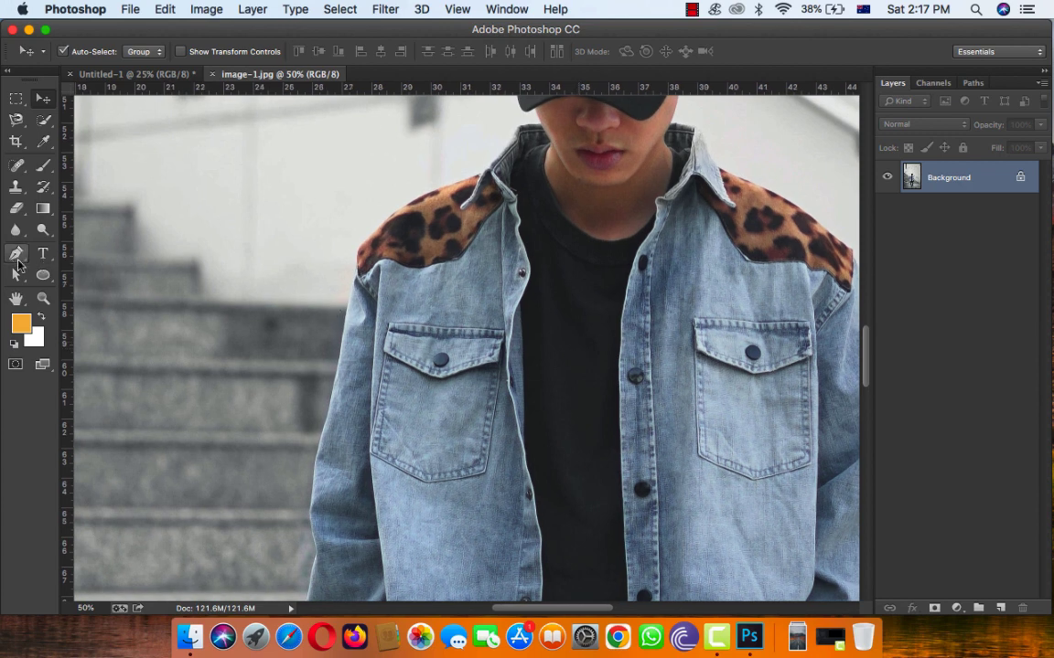
click(16, 254)
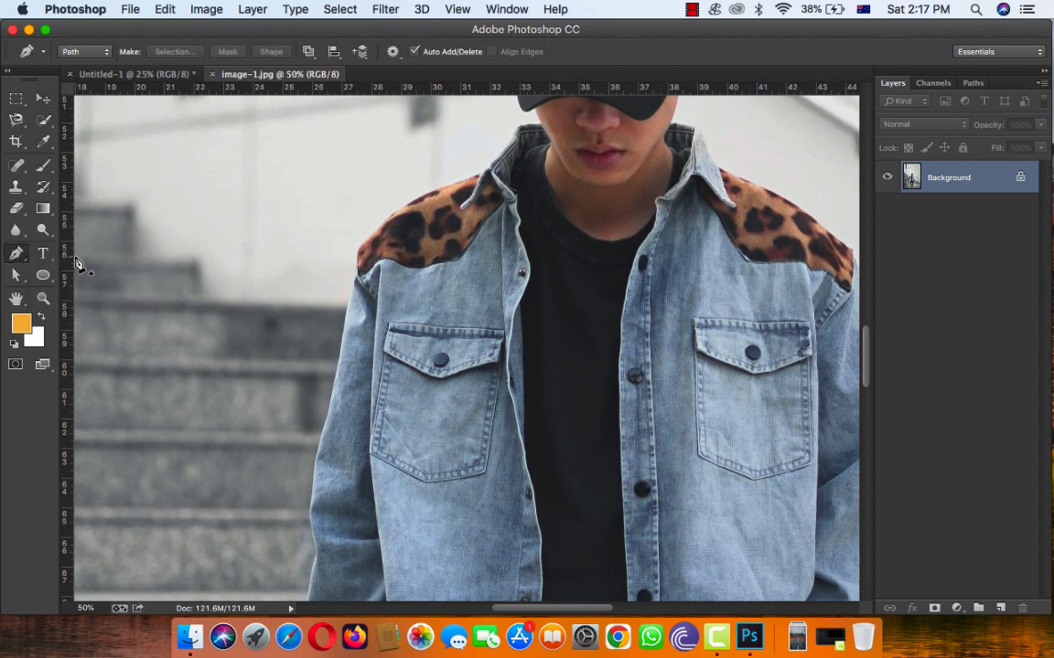
key(super+plus)
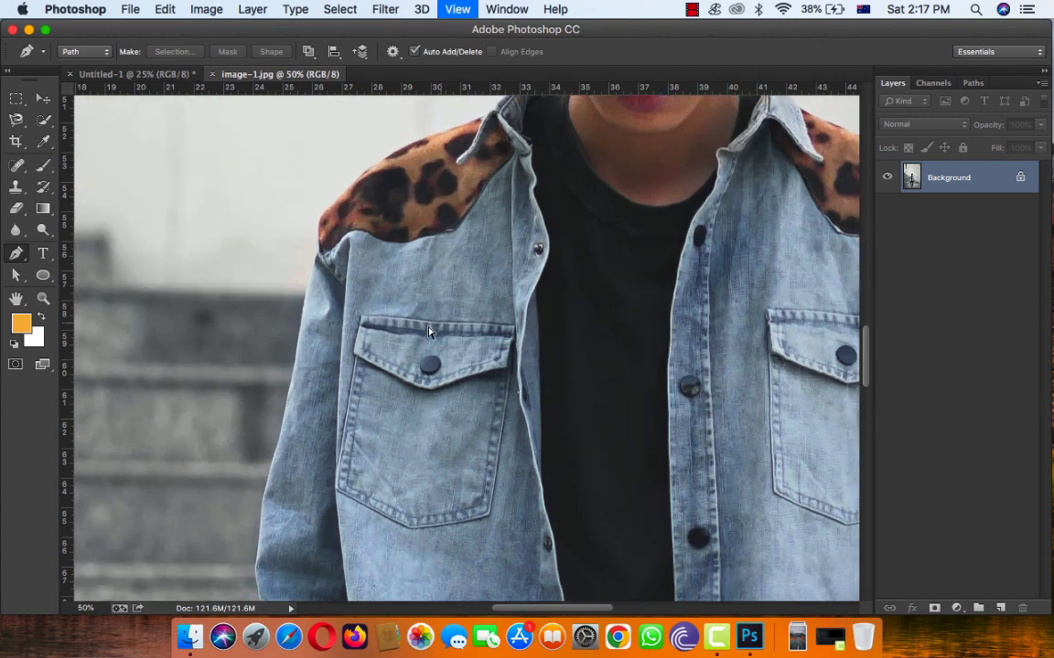
key(super+plus)
drag(207, 429, 312, 318)
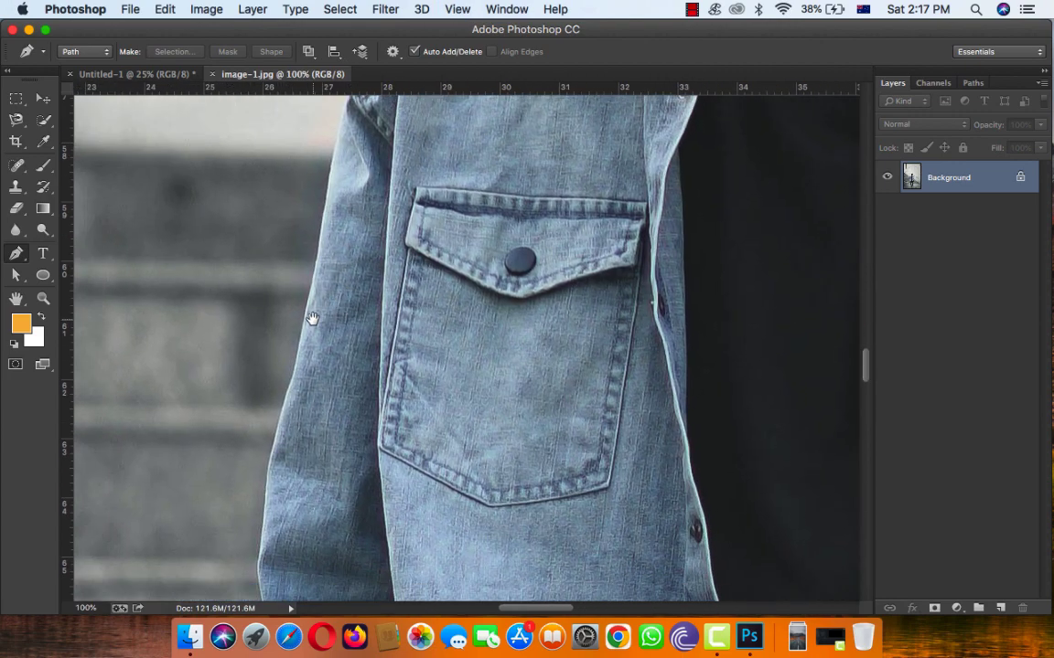
Place path anchors from the sleeve edge up over the cap to the ear
click(287, 397)
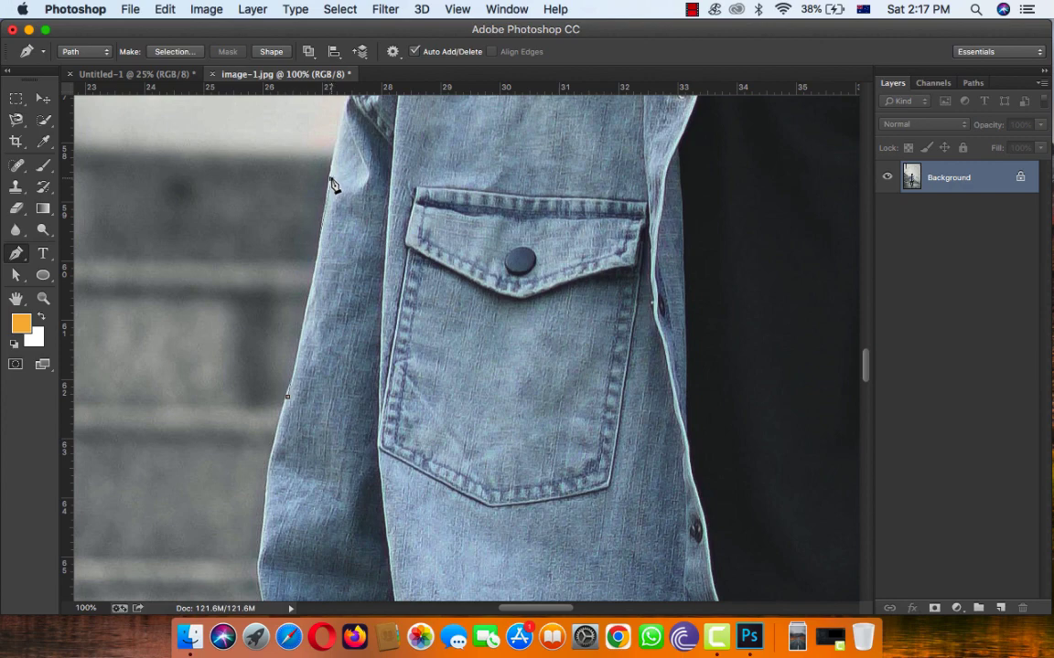
scroll(339, 125, up, 4)
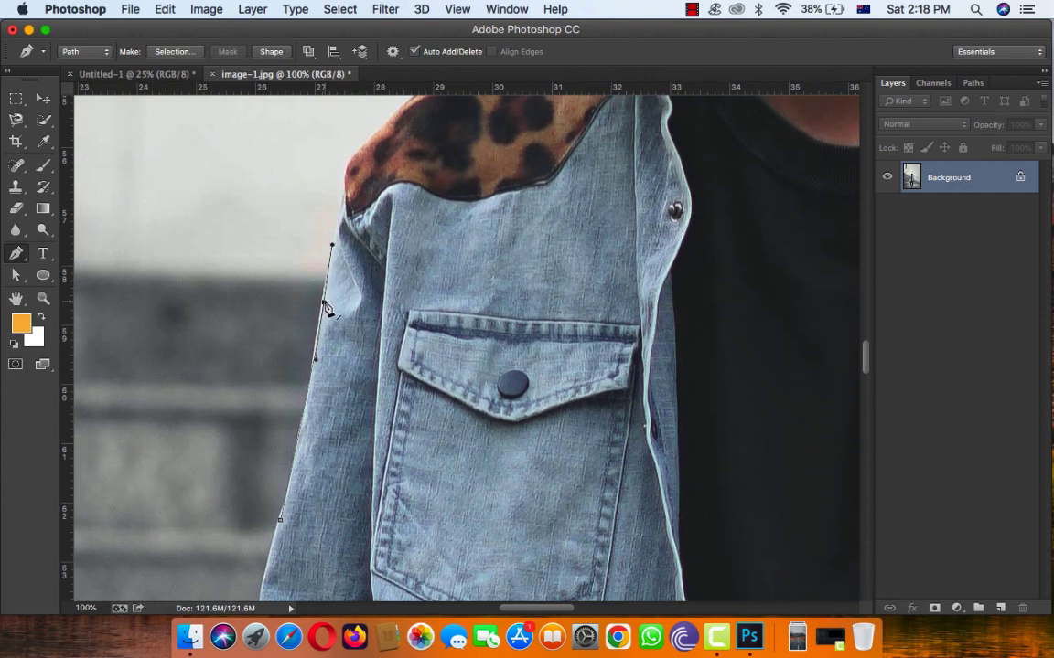
drag(352, 214, 295, 390)
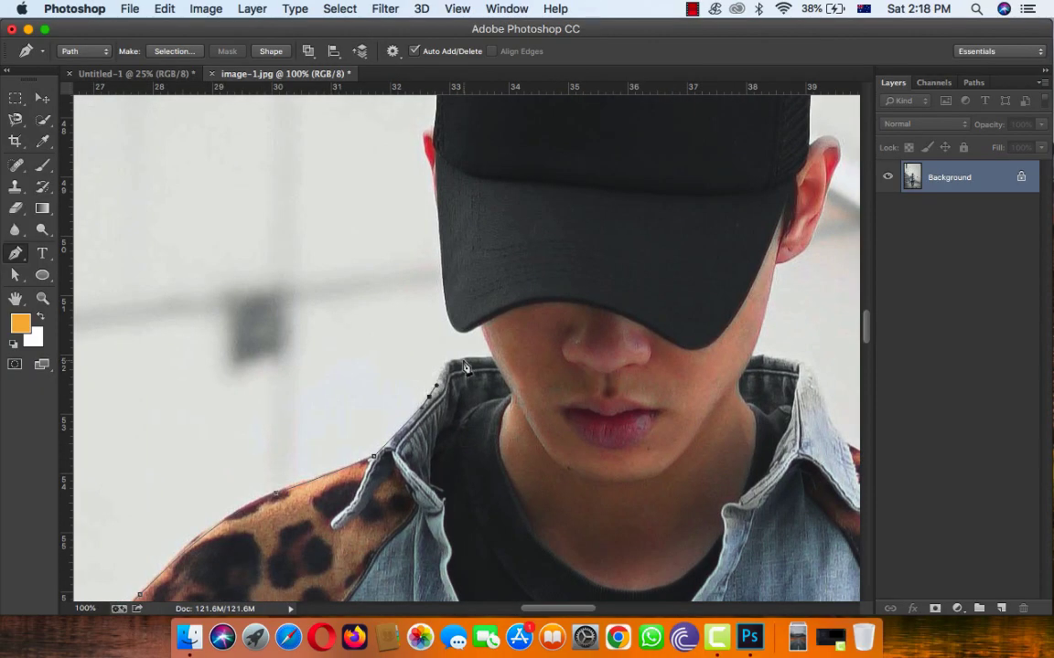
key(super+plus)
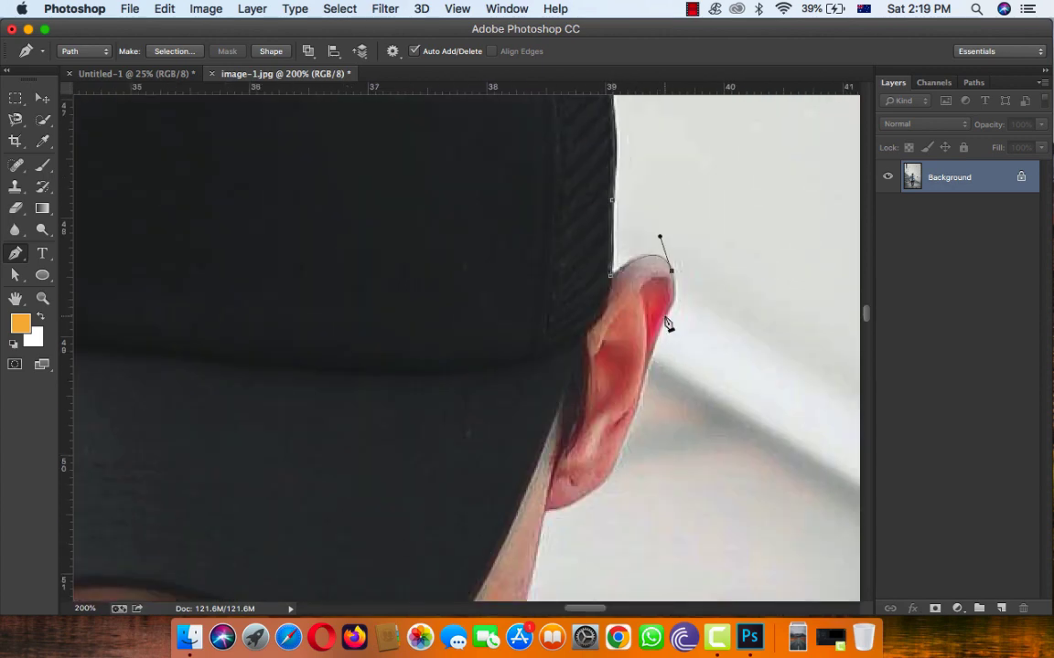
click(543, 512)
scroll(550, 436, down, 5)
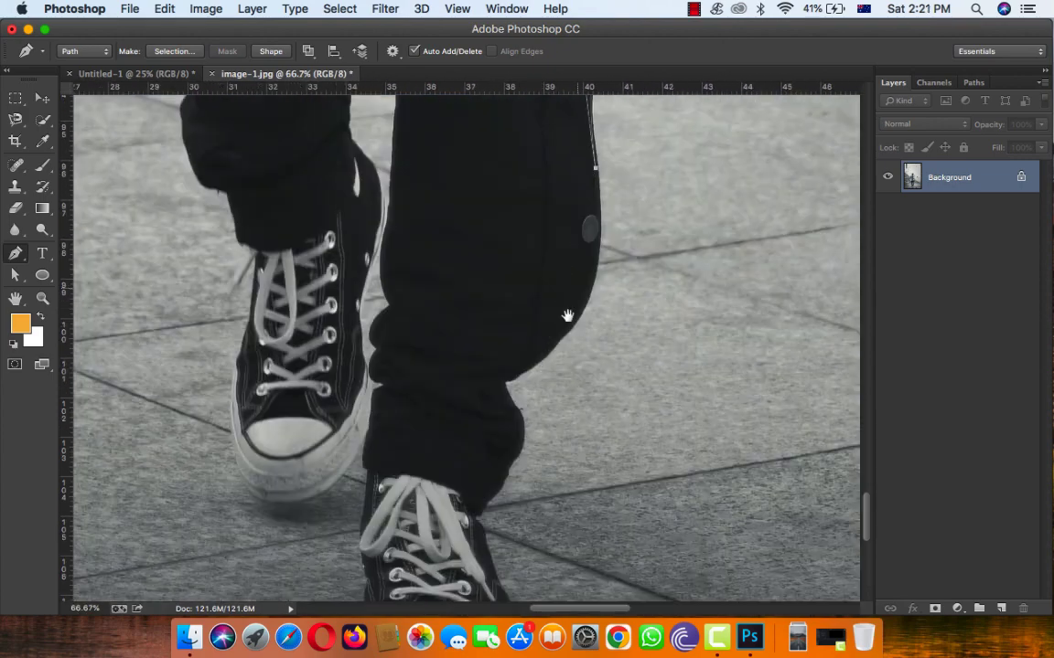
Extend the path down the trouser edge and around the front sneaker's sole
drag(567, 333, 499, 389)
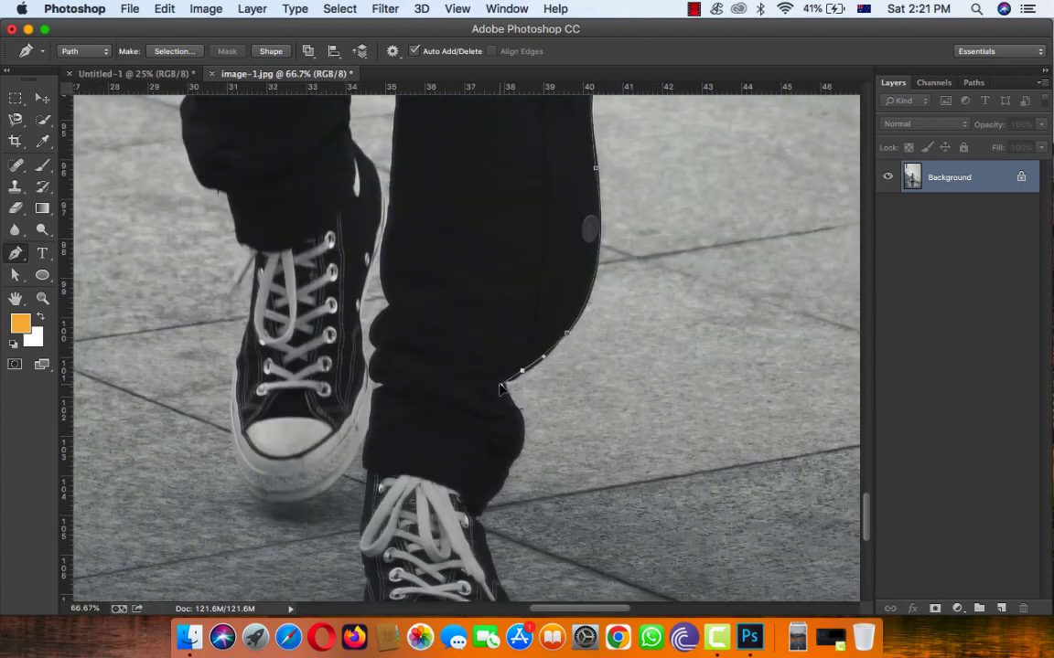
scroll(509, 388, down, 3)
key(super+plus)
key(super+plus)
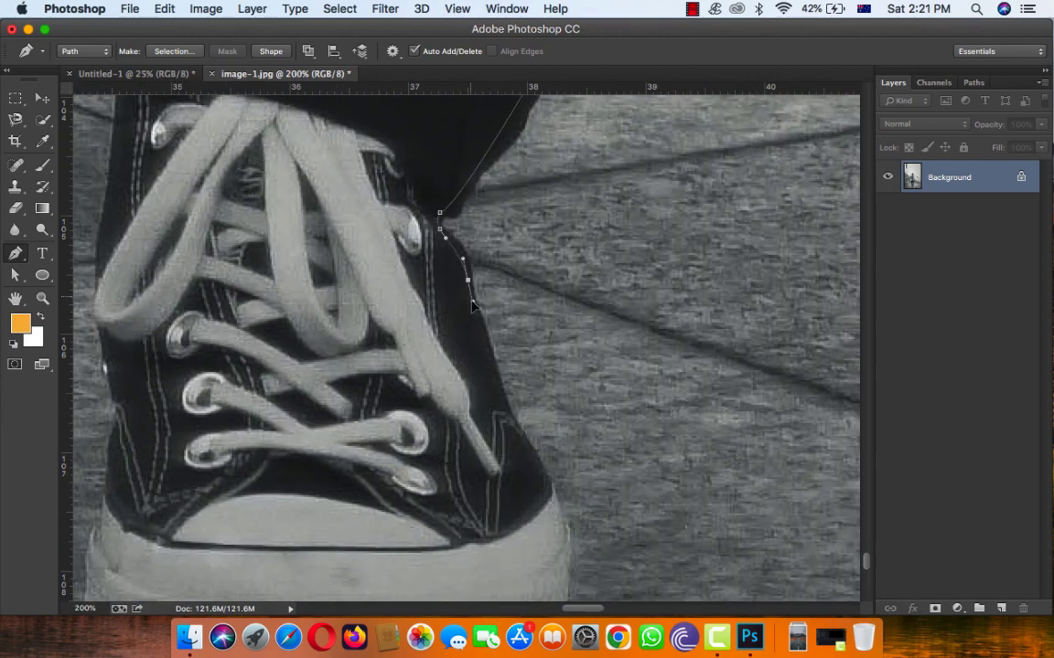
scroll(537, 346, up, 3)
drag(522, 300, 538, 331)
scroll(552, 500, left, 5)
drag(700, 371, 640, 384)
drag(468, 439, 630, 463)
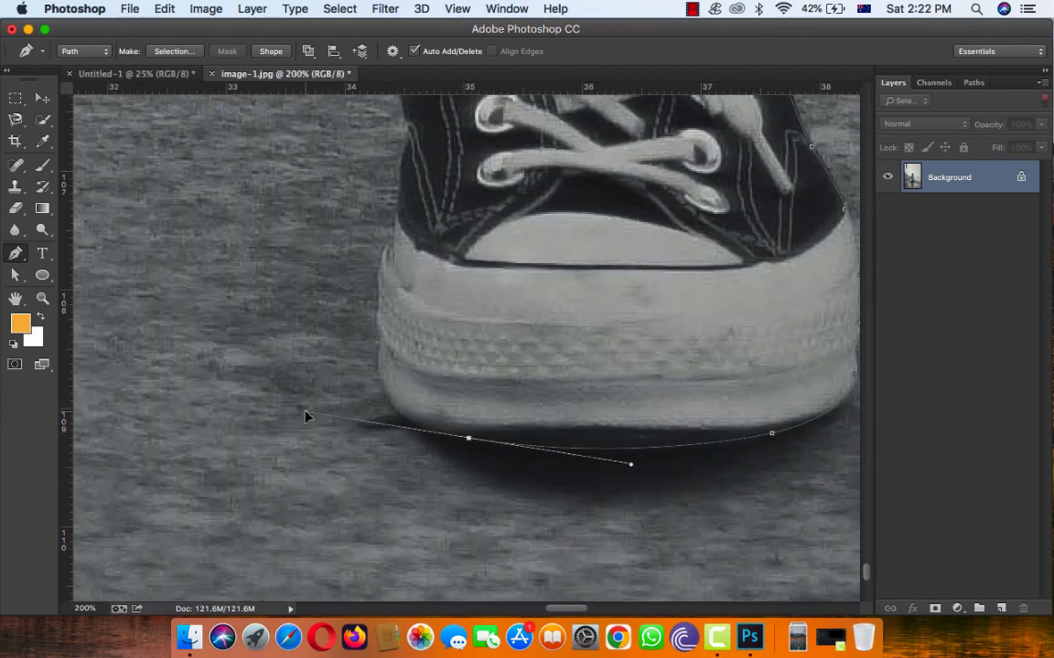
Continue the path up the trouser hem to the pocket flap
scroll(399, 226, up, 5)
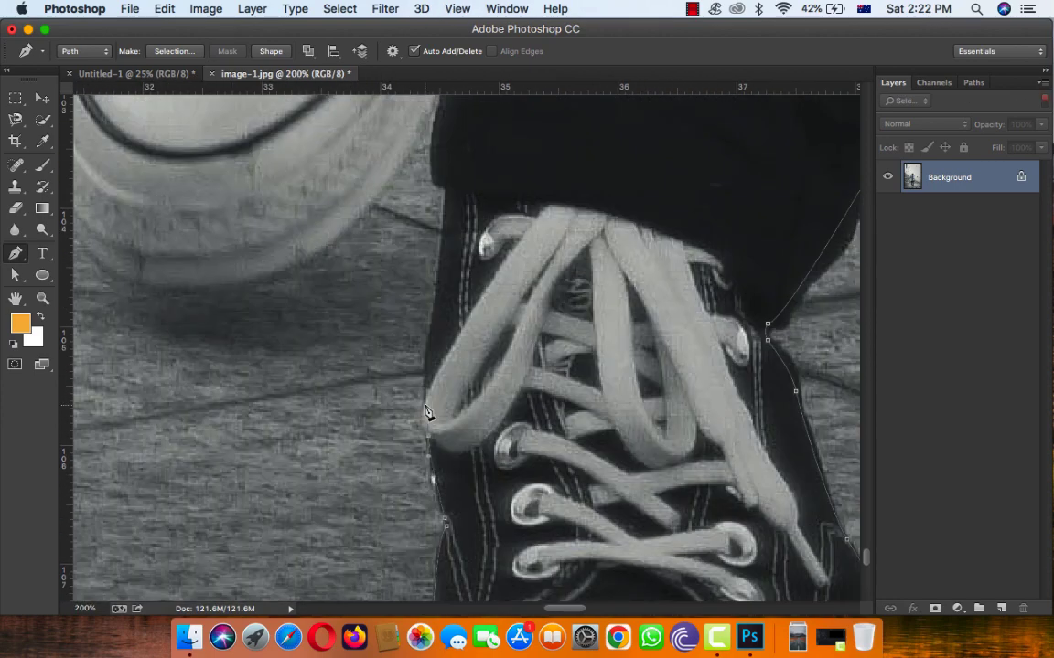
scroll(356, 480, up, 5)
scroll(168, 549, left, 5)
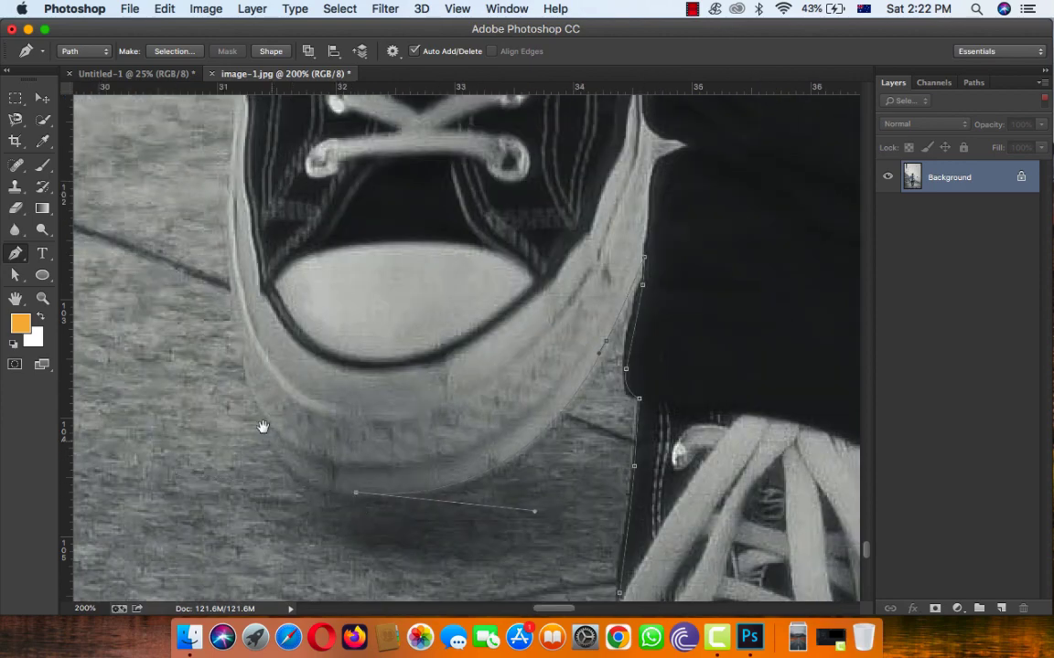
scroll(264, 425, left, 2)
scroll(353, 242, up, 5)
scroll(367, 318, up, 1)
scroll(413, 348, up, 4)
click(438, 309)
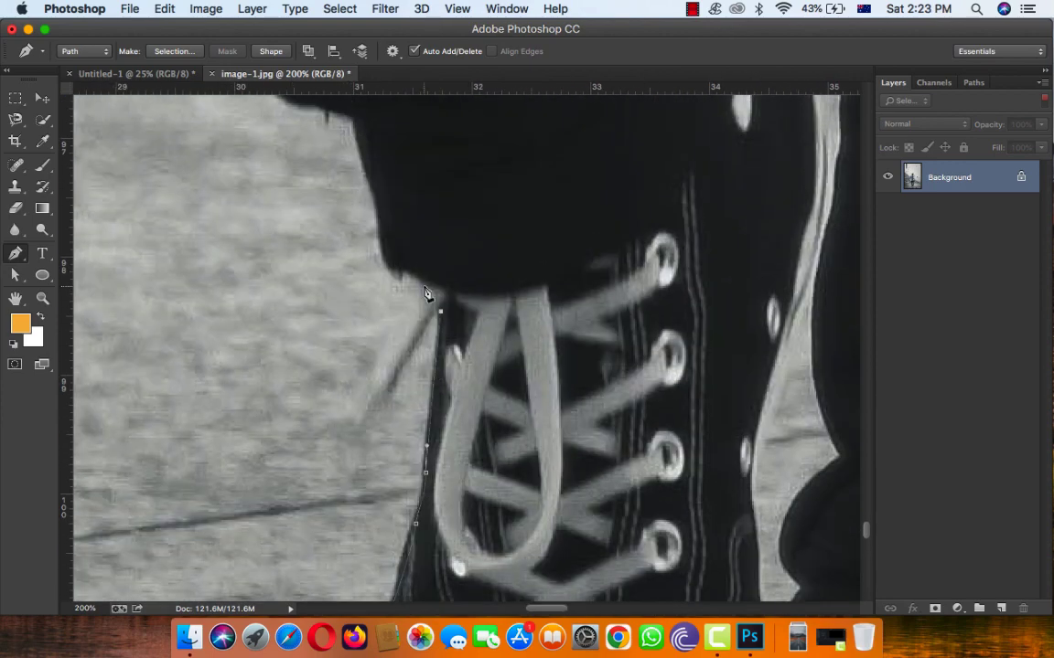
scroll(399, 277, up, 4)
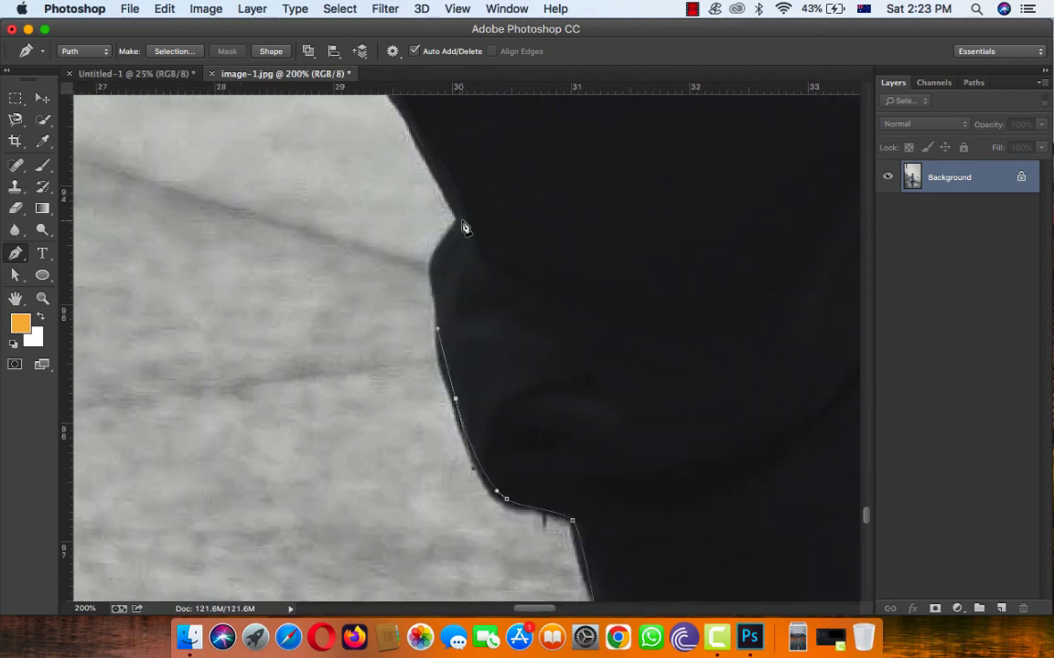
click(398, 236)
scroll(370, 211, up, 2)
scroll(370, 212, up, 2)
scroll(358, 293, down, 1)
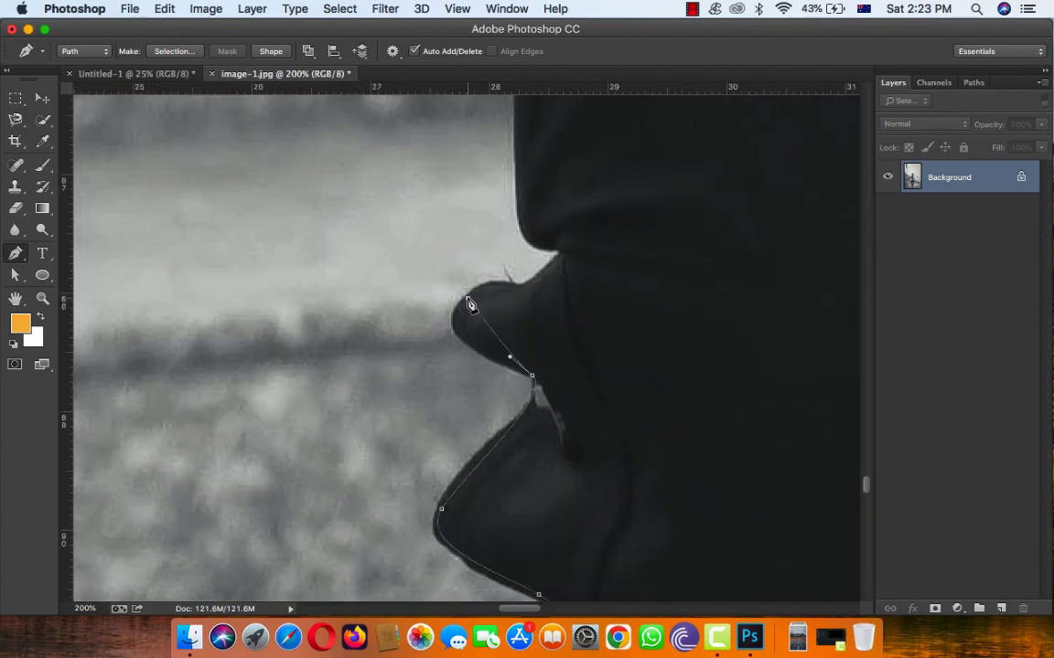
click(501, 274)
scroll(475, 213, down, 1)
scroll(435, 172, up, 3)
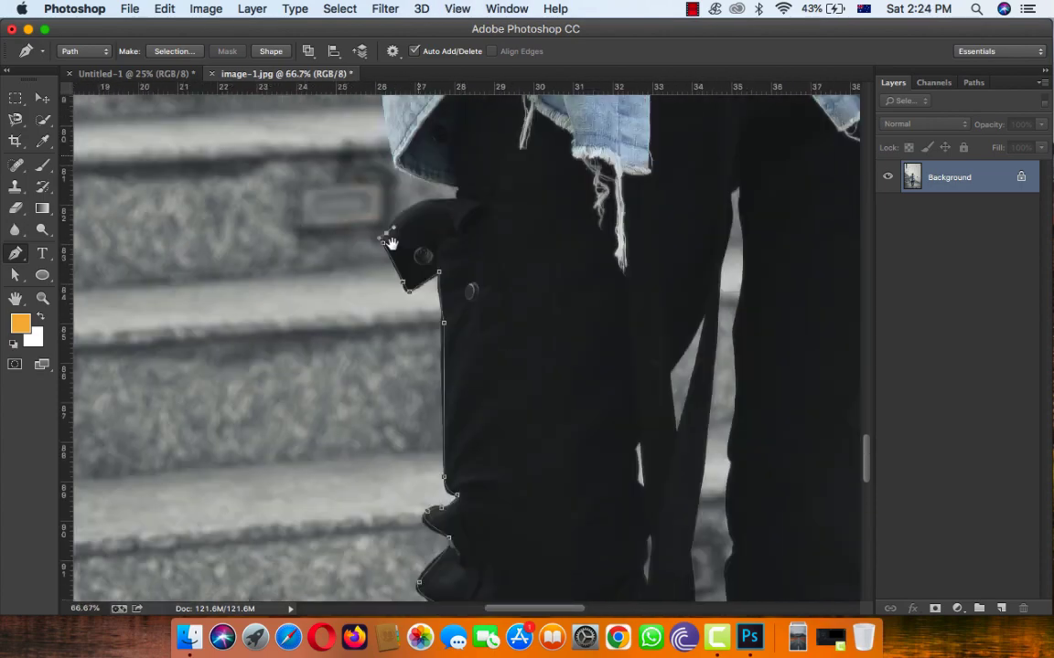
scroll(388, 235, up, 2)
scroll(426, 320, up, 6)
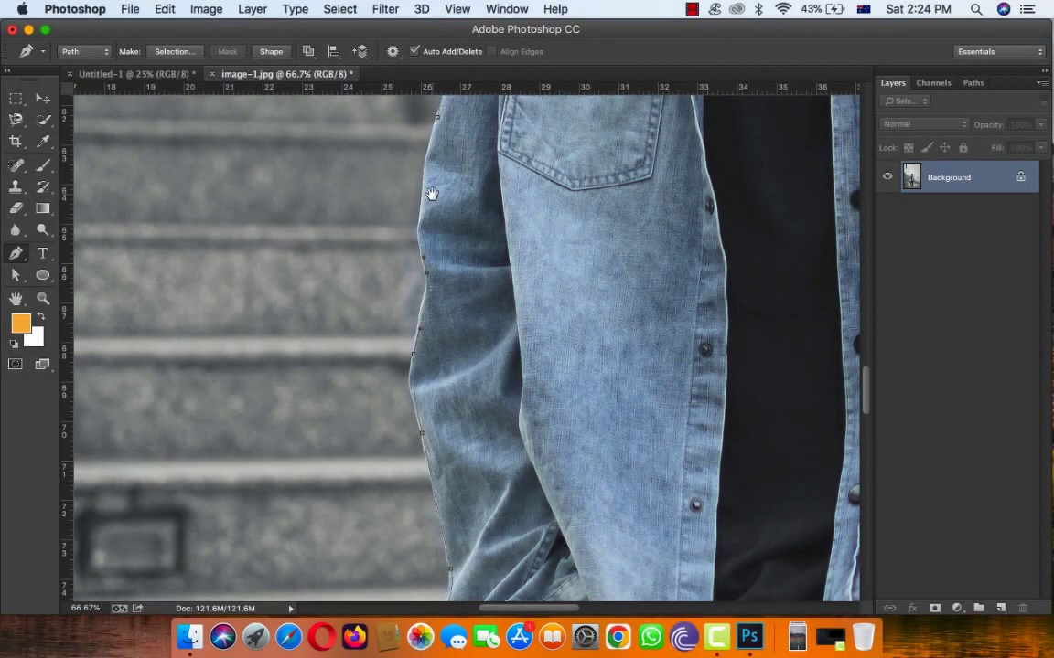
Fit the whole image in view and convert Background into Layer 0
drag(432, 194, 431, 362)
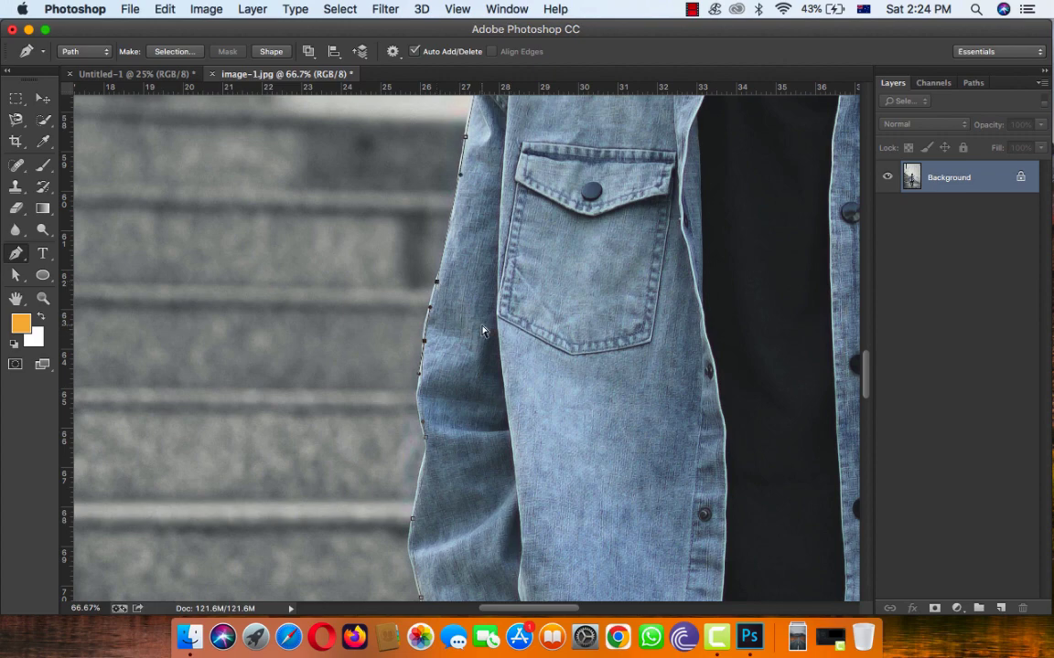
key(super+minus)
key(super+minus)
key(super+minus)
key(super+minus)
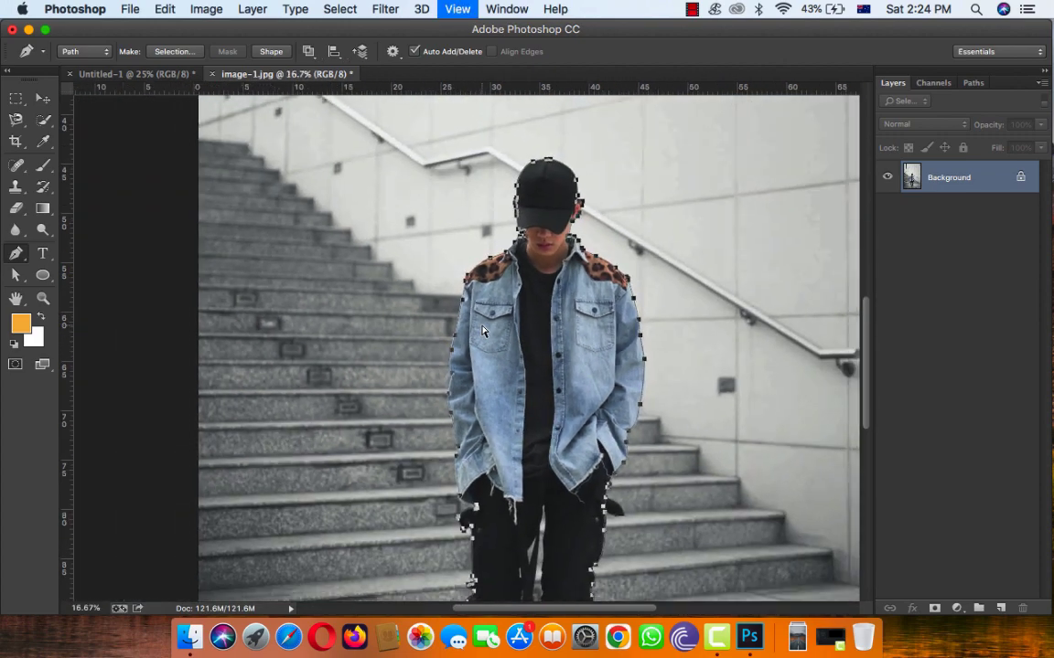
key(super+minus)
drag(608, 420, 503, 267)
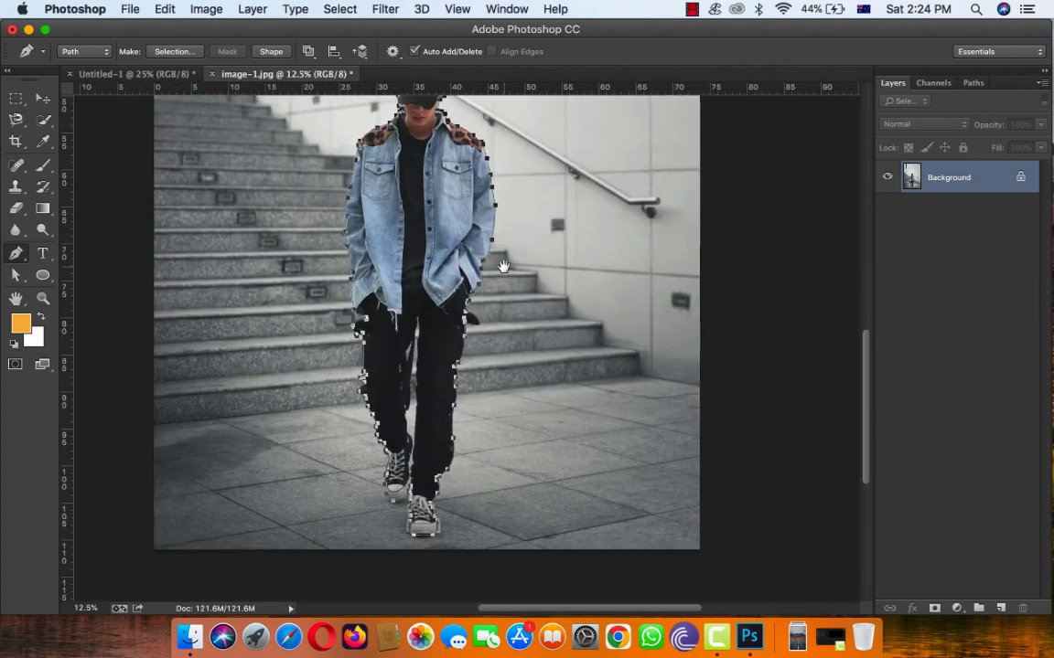
key(super+0)
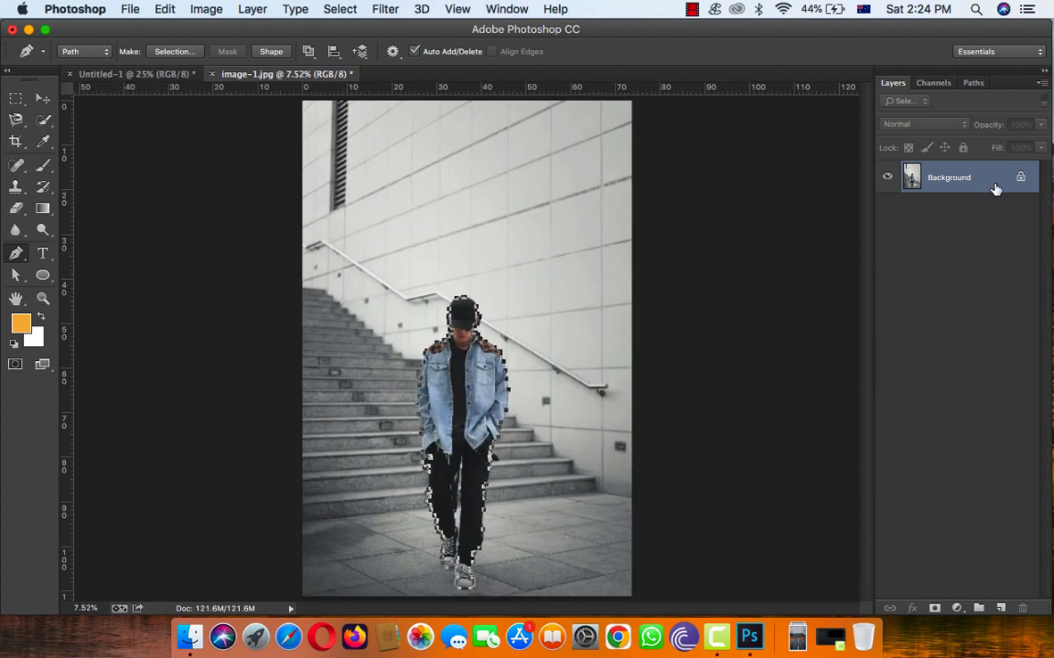
double_click(1003, 182)
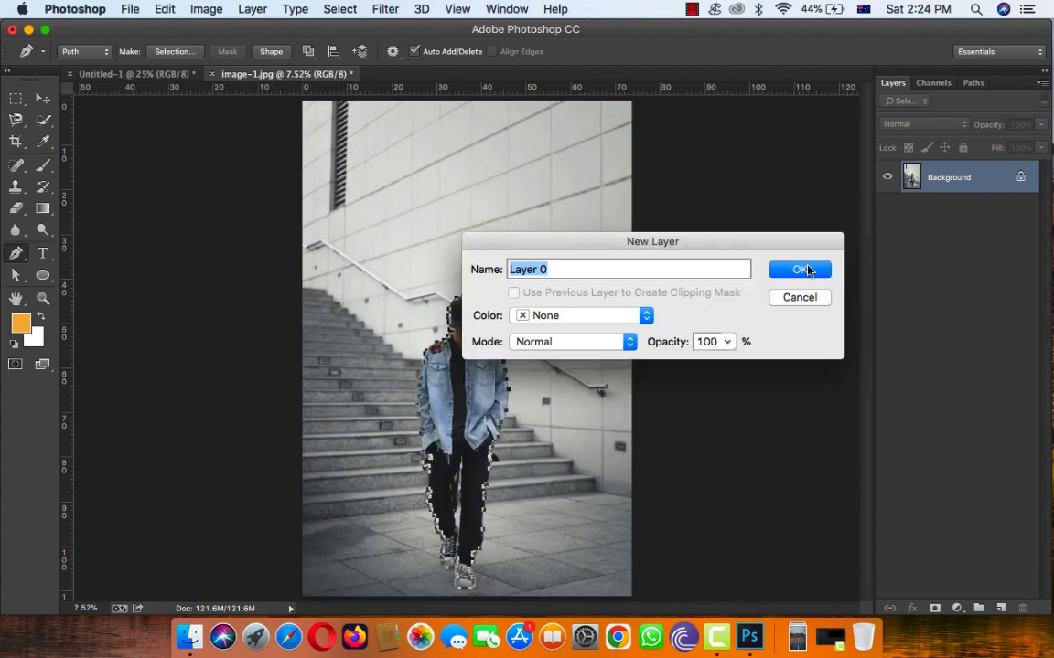
key(Return)
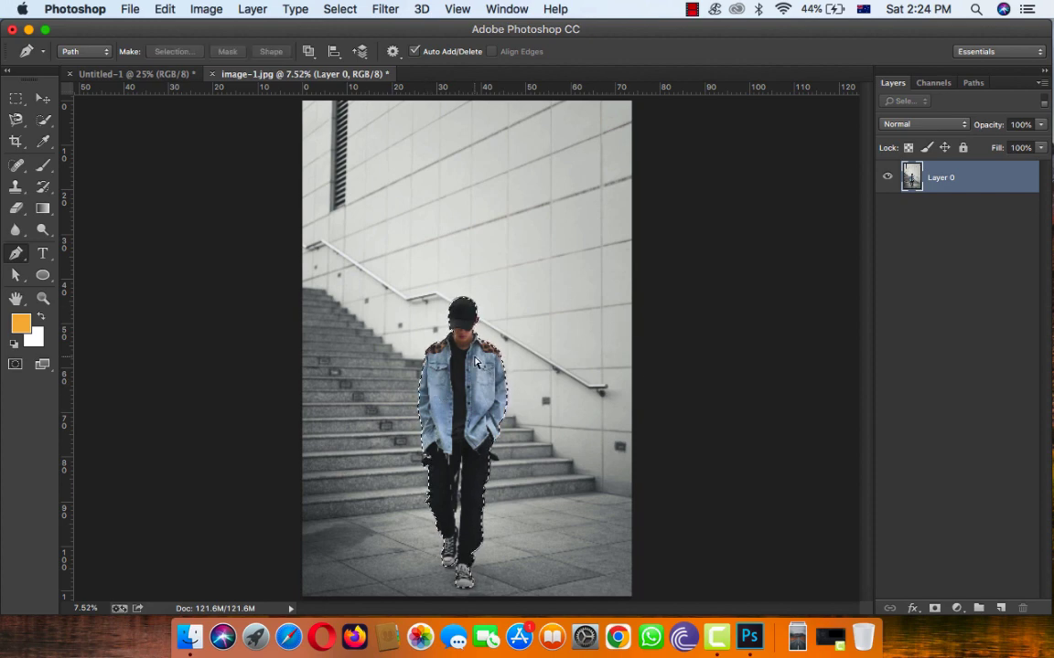
Invert the selection, delete the stair background, deselect, and nudge the figure up
key(ctrl+shift+i)
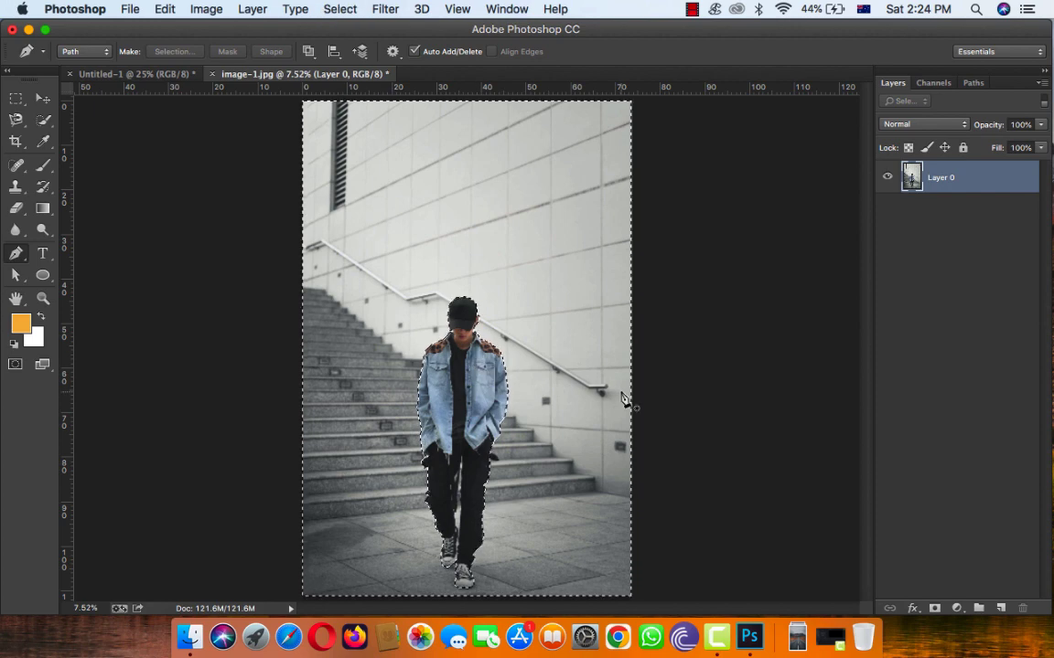
key(Delete)
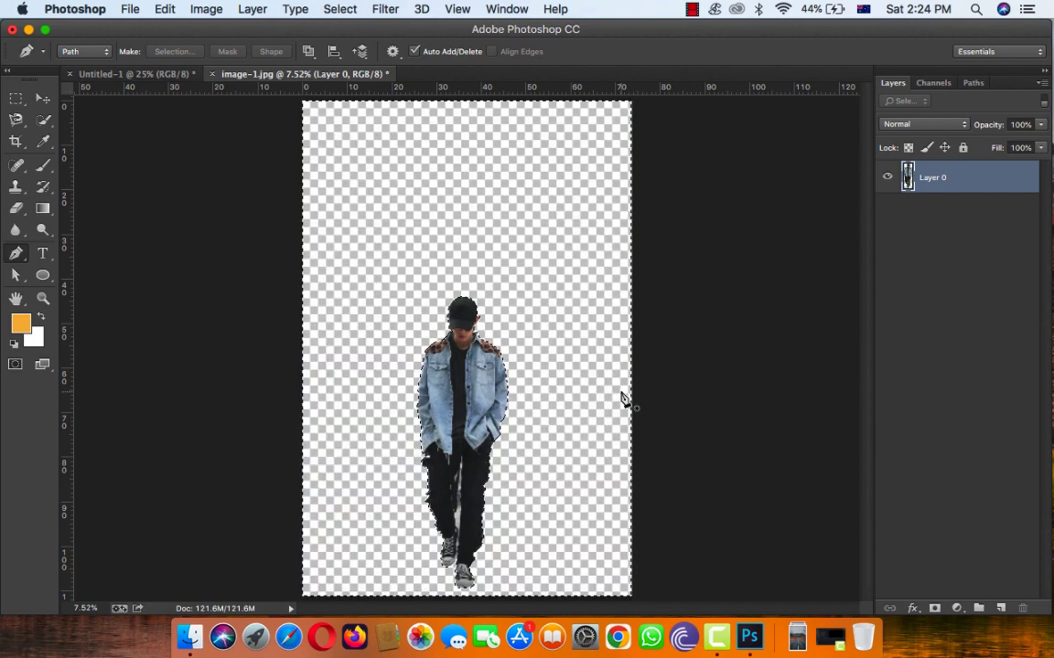
key(v)
key(ctrl+d)
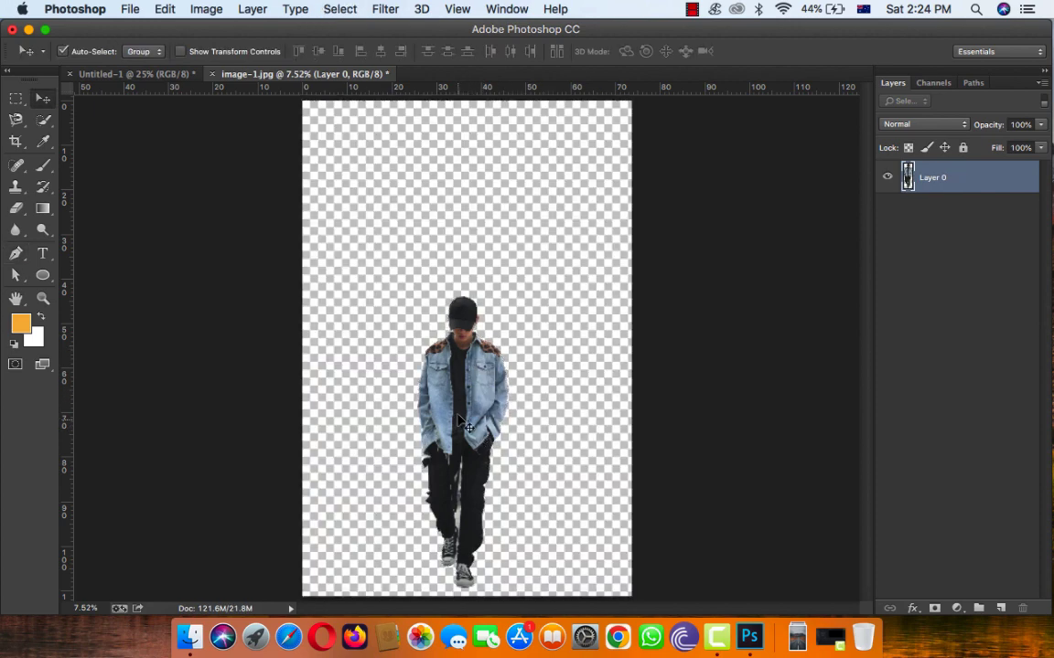
mouse_move(489, 362)
mouse_down()
mouse_move(480, 297)
mouse_move(496, 263)
mouse_up()
Zoom in on the gap between the legs with the Pen tool
key(super+equal)
key(super+equal)
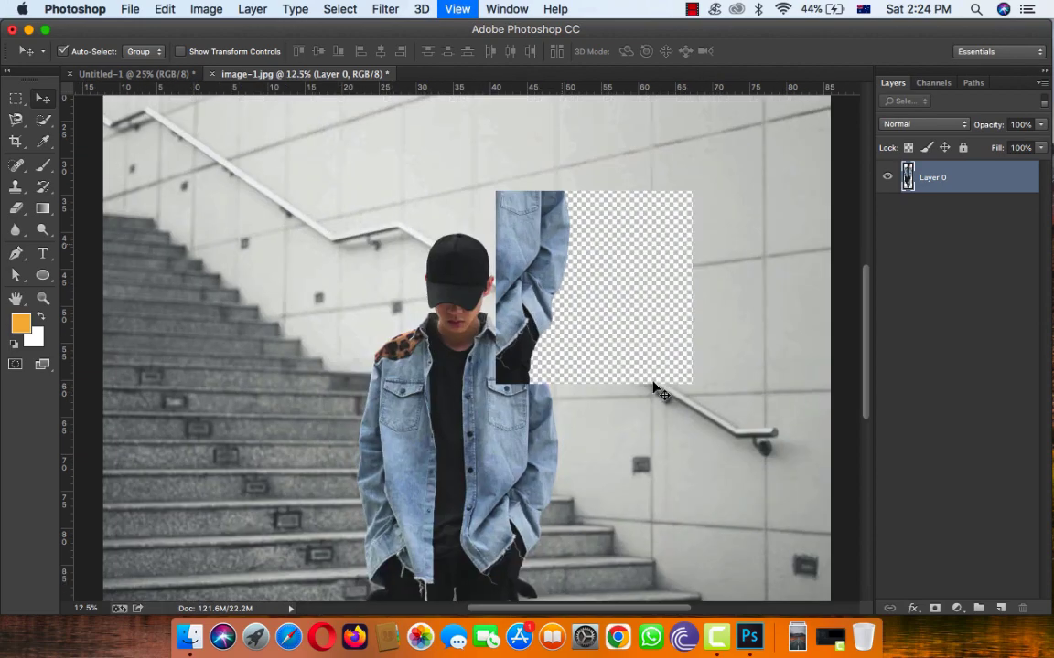
key(super+equal)
key(super+equal)
key(super+equal)
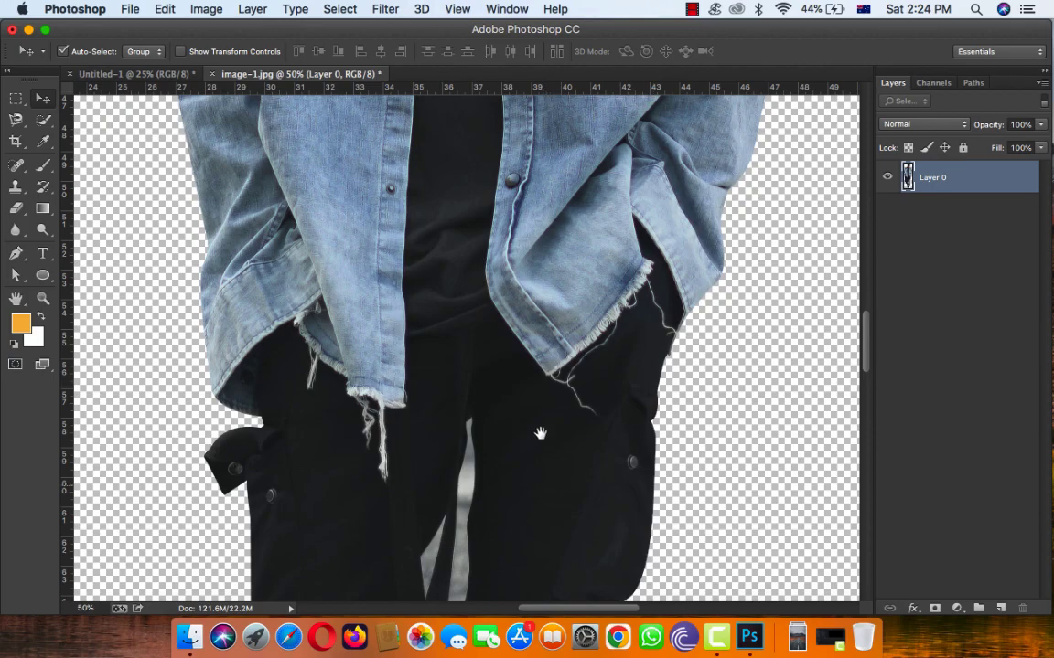
key(super+equal)
key(p)
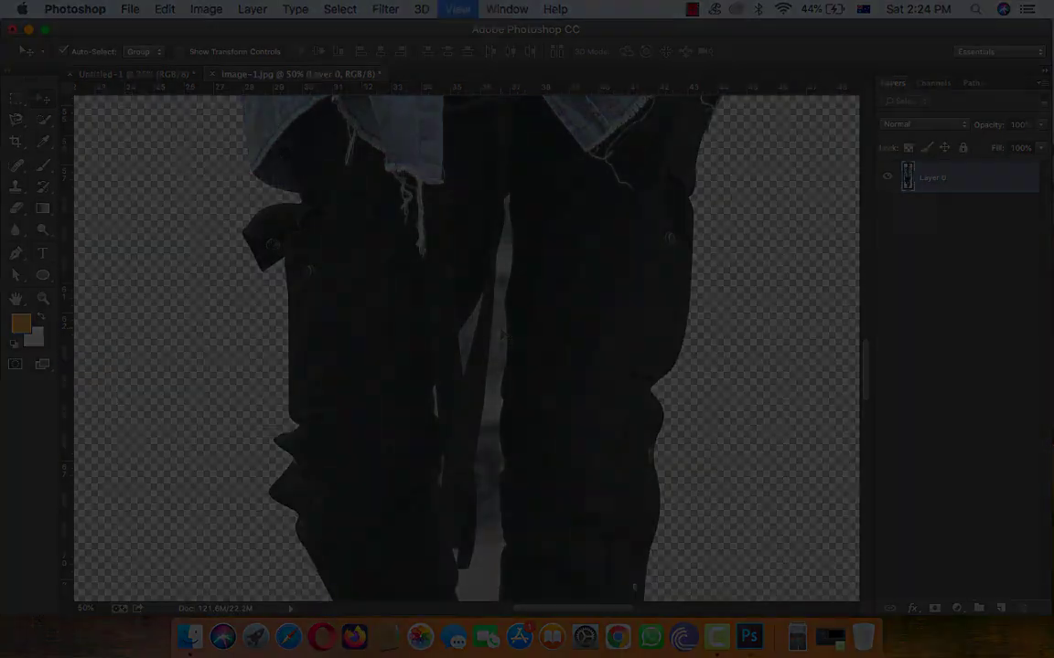
key(super+equal)
Trace a pen path around the background gap between the legs
scroll(548, 438, up, 5)
click(541, 219)
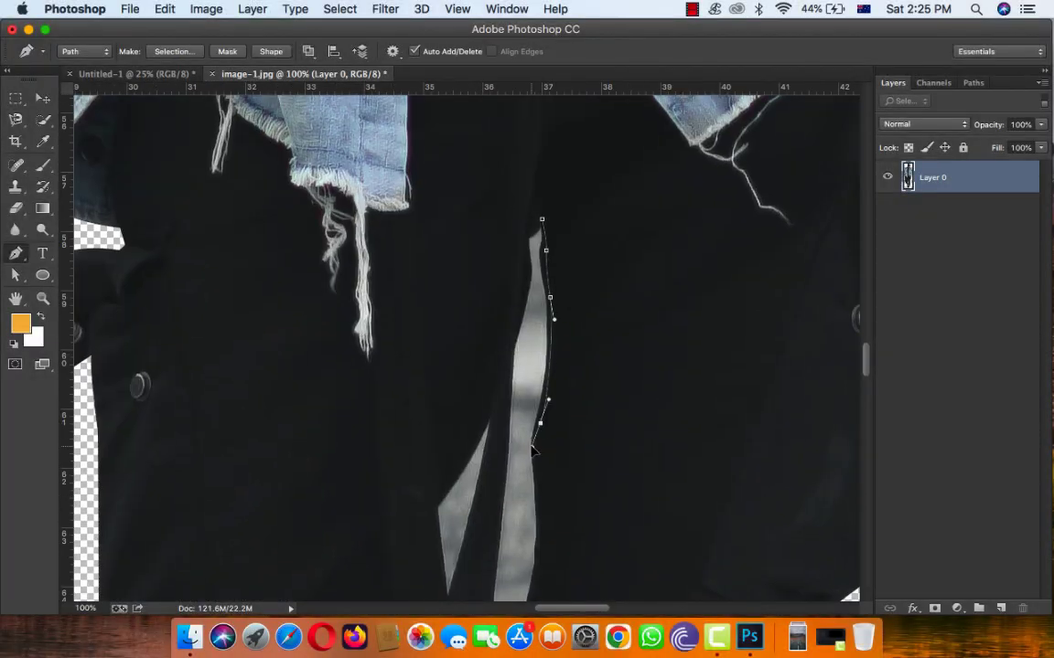
scroll(533, 448, down, 3)
scroll(548, 399, down, 2)
scroll(535, 413, down, 3)
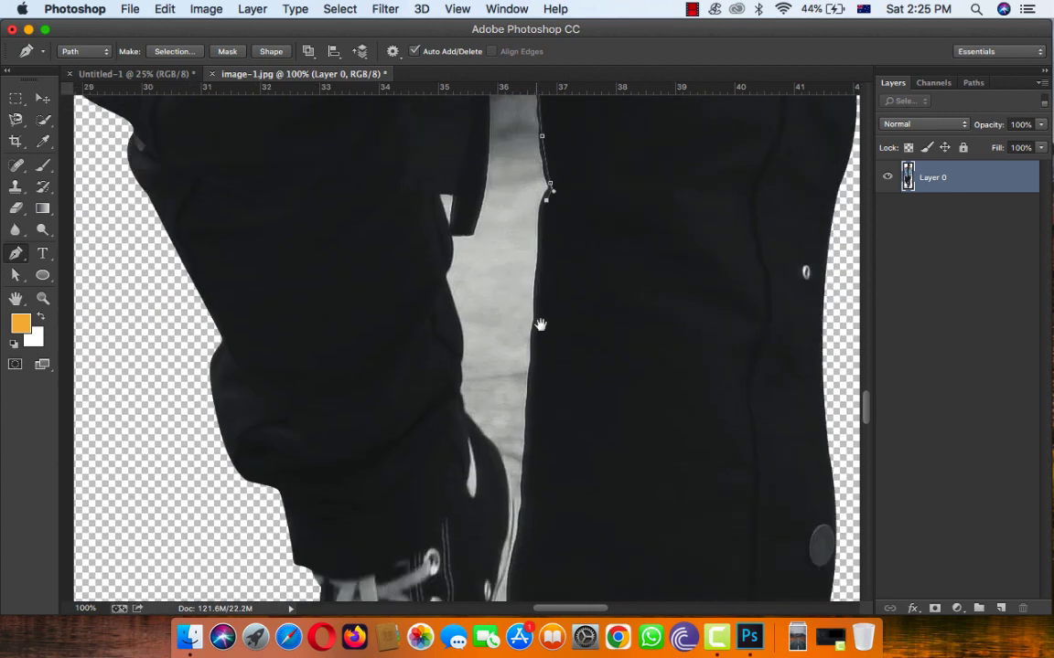
key(super+equal)
key(super+equal)
scroll(585, 325, up, 3)
scroll(499, 473, down, 2)
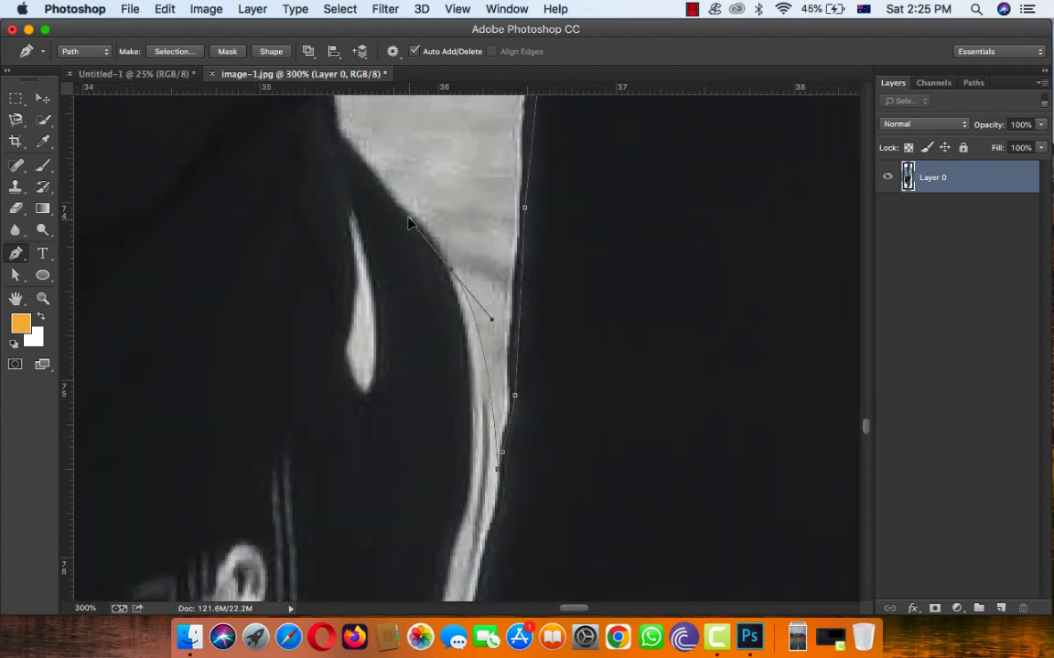
scroll(409, 222, left, 3)
drag(395, 263, 424, 318)
scroll(384, 302, up, 3)
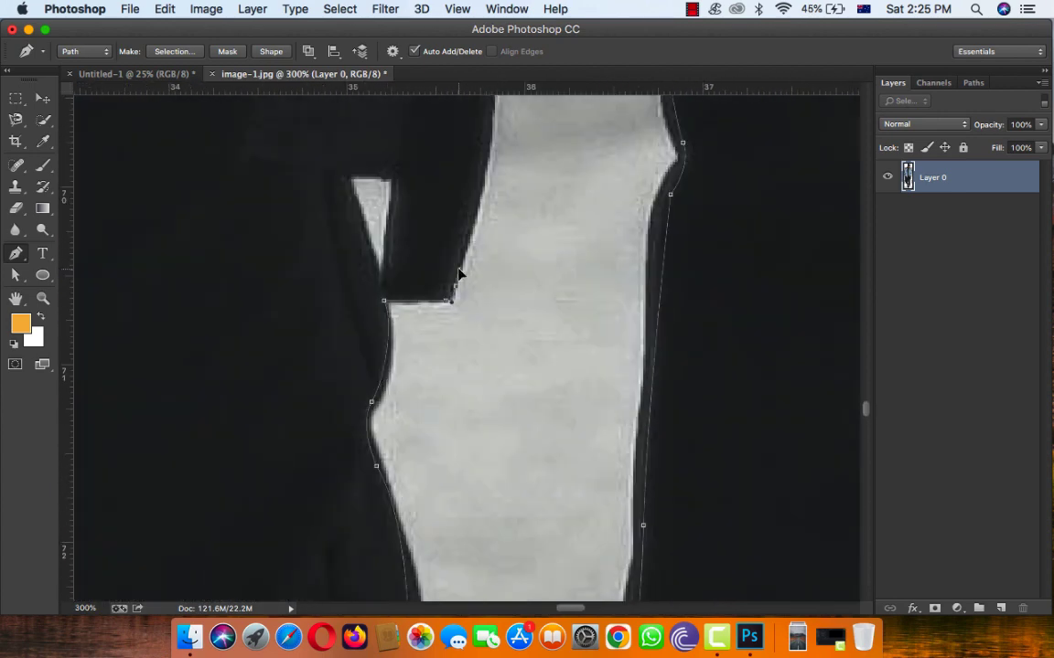
scroll(459, 273, right, 3)
scroll(471, 141, up, 2)
scroll(444, 272, down, 2)
drag(430, 352, 433, 324)
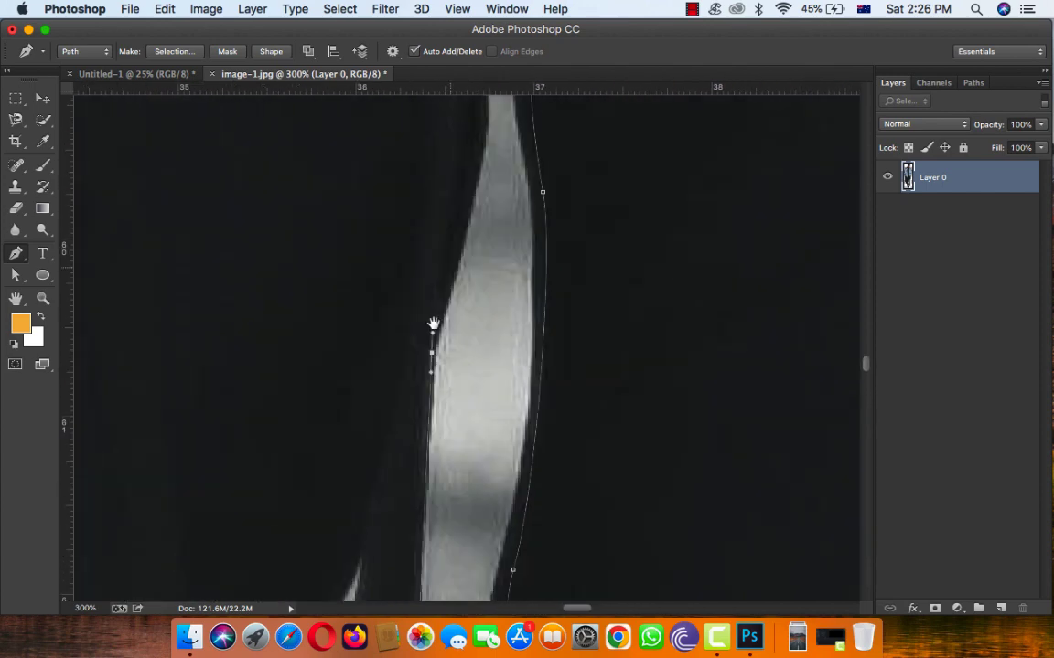
scroll(439, 414, up, 3)
scroll(421, 399, down, 2)
scroll(421, 400, down, 3)
click(454, 506)
Outline the grey streak beside the hand and convert the path into a selection
scroll(454, 291, down, 2)
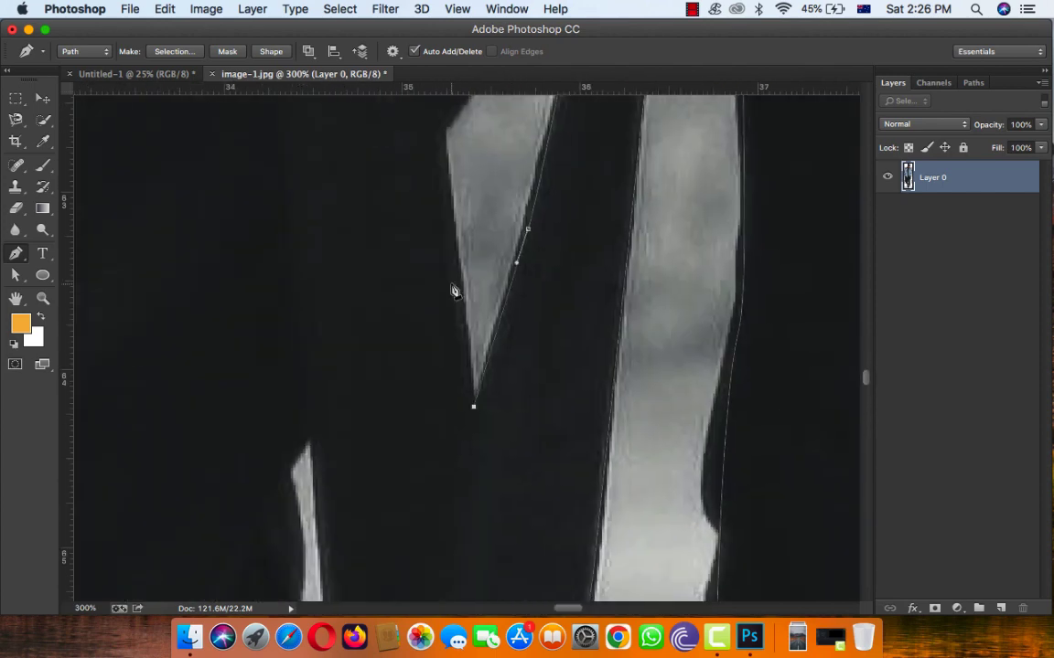
scroll(455, 291, up, 2)
scroll(539, 182, left, 3)
scroll(539, 182, down, 4)
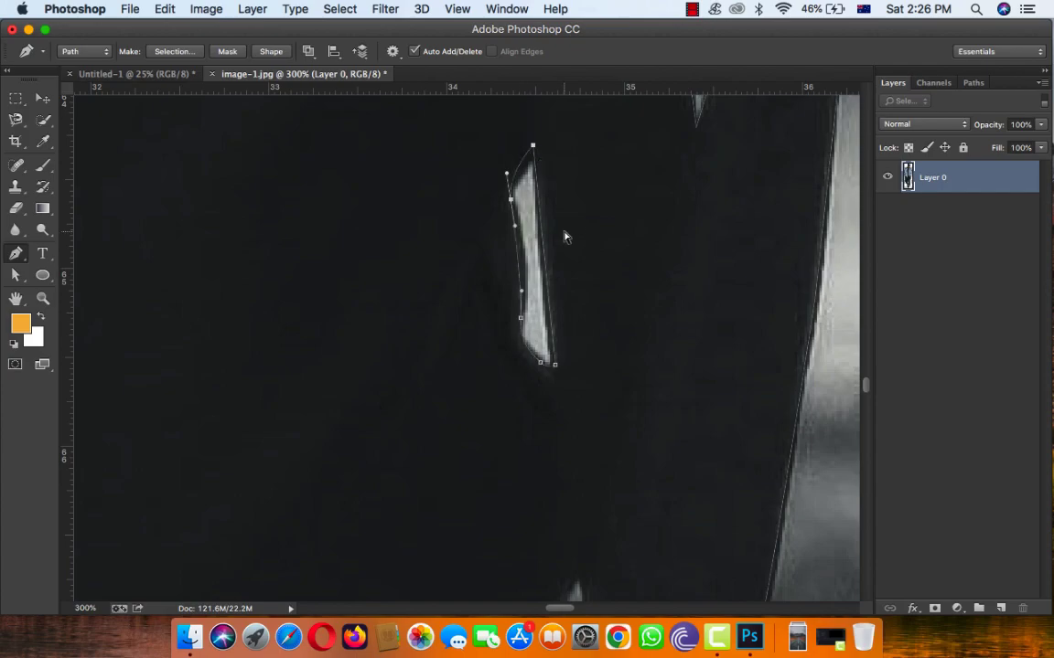
scroll(564, 237, down, 5)
scroll(498, 380, up, 5)
scroll(499, 380, right, 3)
click(423, 231)
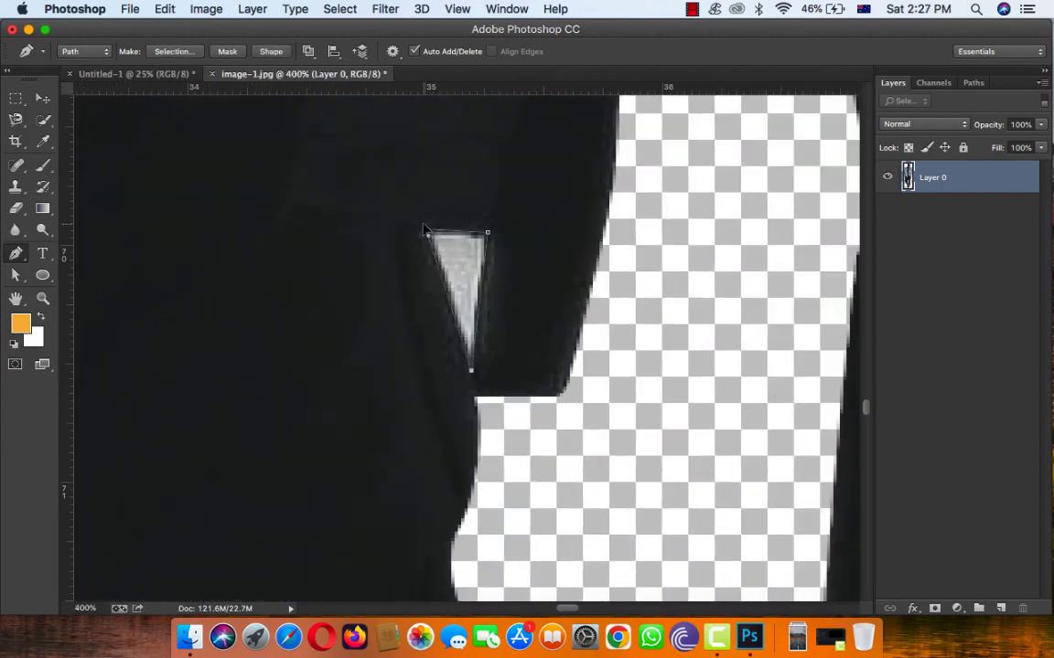
scroll(430, 275, down, 5)
scroll(430, 275, left, 2)
click(434, 452)
click(427, 296)
key(ctrl+Return)
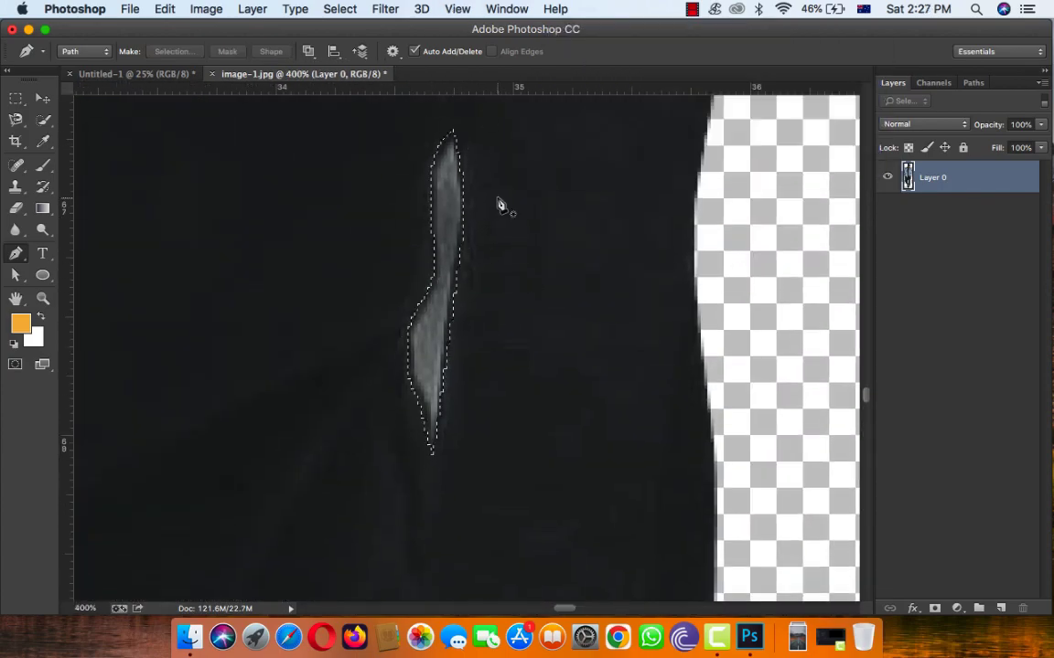
Nudge the figure slightly down on the canvas with the Move tool
scroll(502, 205, down, 5)
key(v)
scroll(462, 268, down, 3)
drag(461, 268, 459, 298)
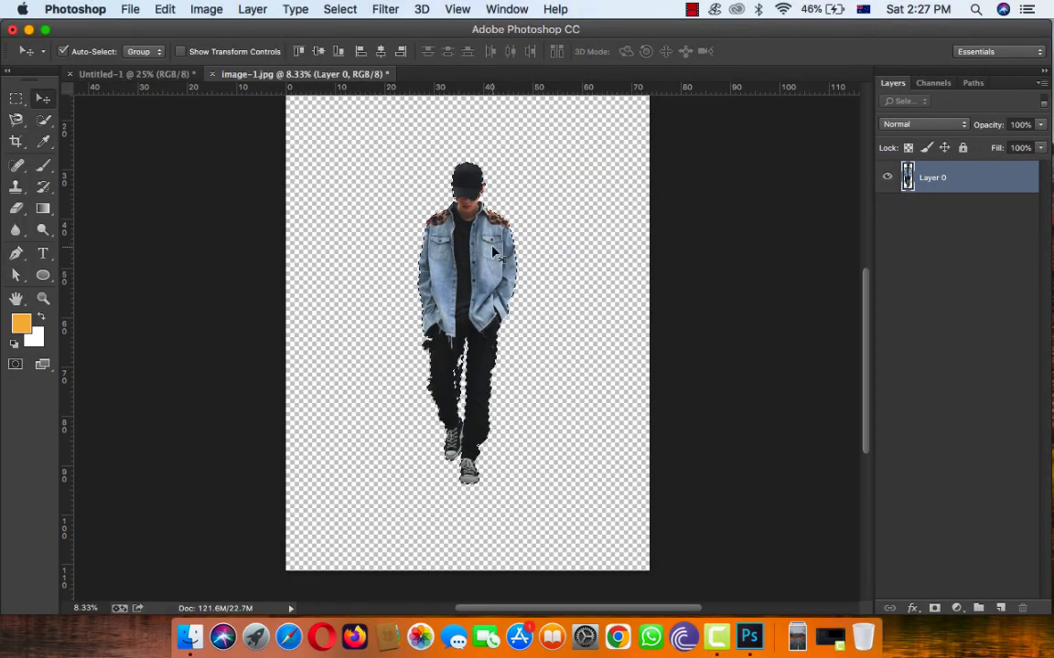
Deselect everything and zoom to inspect the cut-out figure
click(350, 11)
click(356, 44)
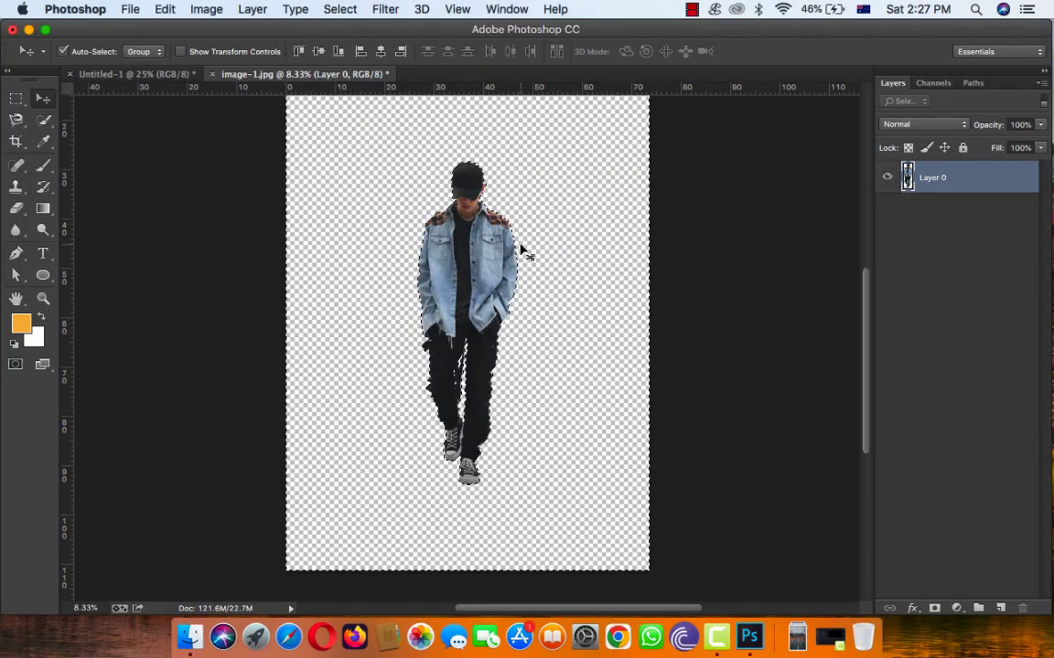
key(ctrl+0)
key(ctrl+plus)
key(ctrl+plus)
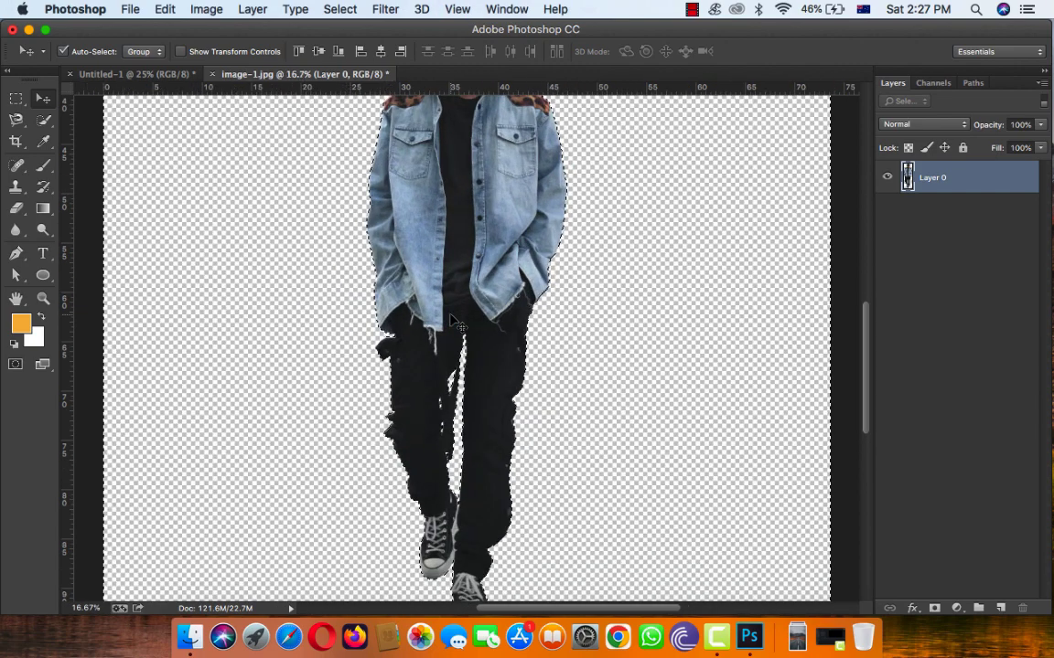
key(ctrl+minus)
key(ctrl+minus)
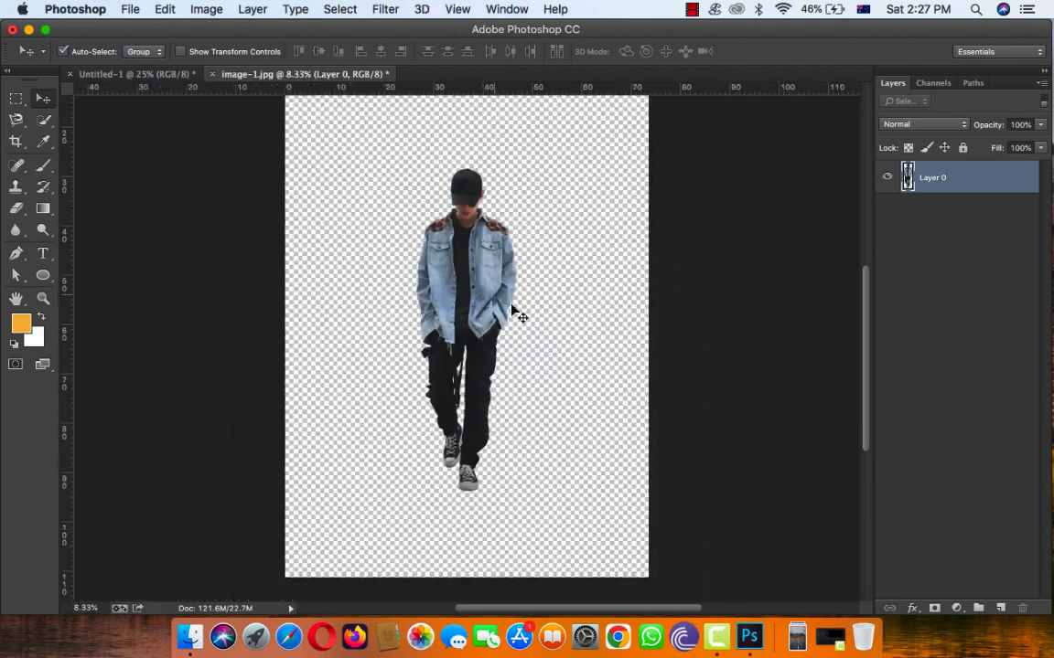
Add a new layer below Layer 0 and fill it with white
click(1000, 608)
drag(942, 178, 950, 223)
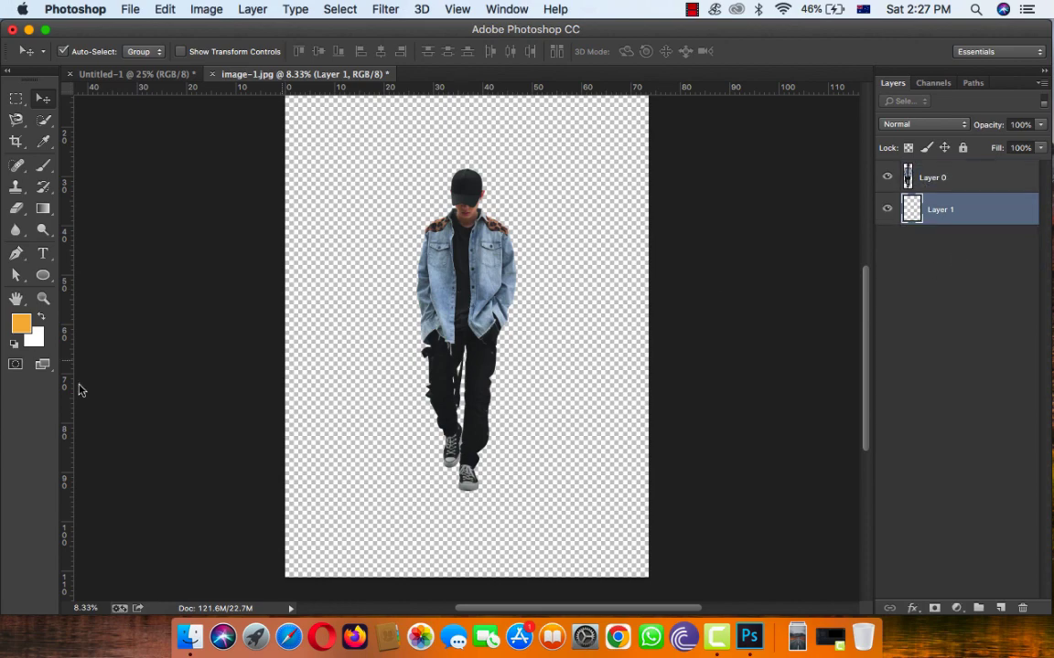
key(ctrl+BackSpace)
key(ctrl+plus)
key(ctrl+plus)
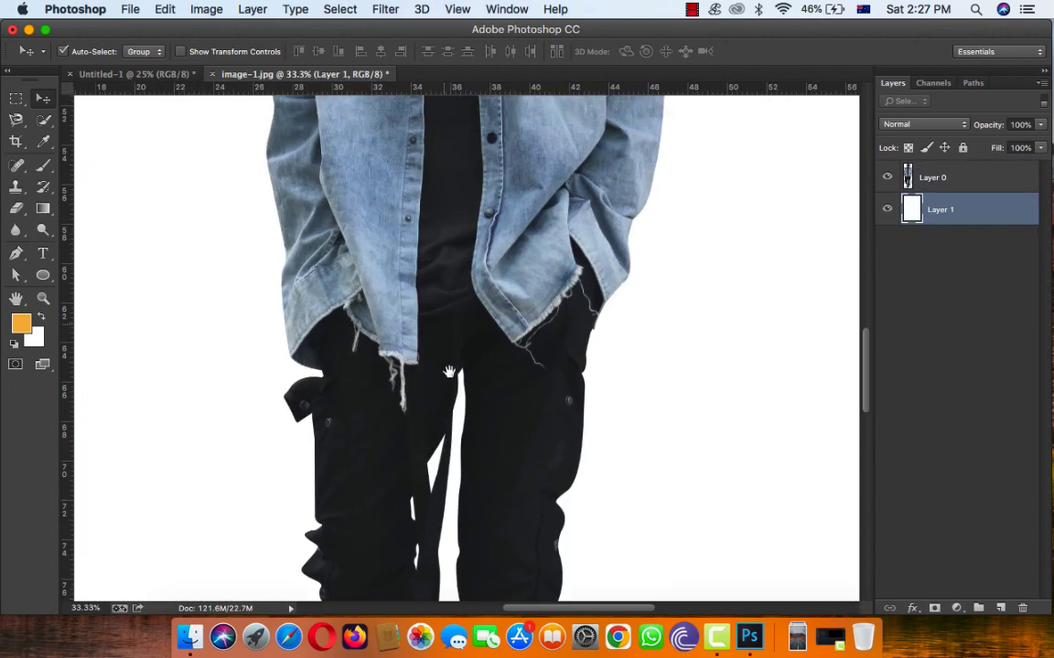
scroll(416, 317, up, 5)
key(ctrl+r)
key(ctrl+plus)
key(ctrl+plus)
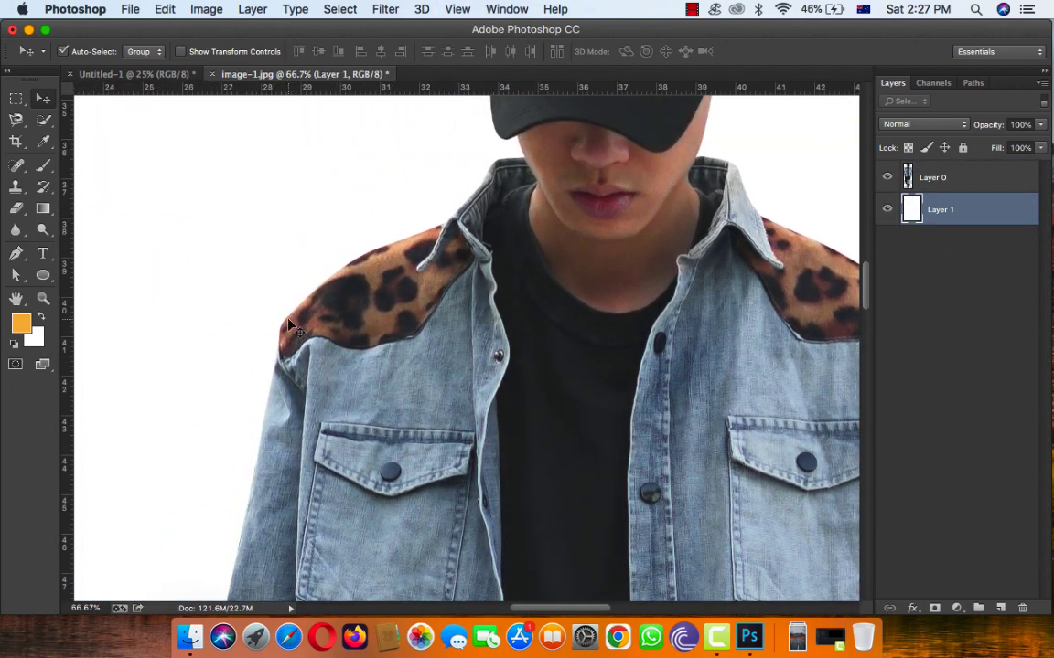
Load Layer 0's figure outline as a selection
ctrl+click(909, 179)
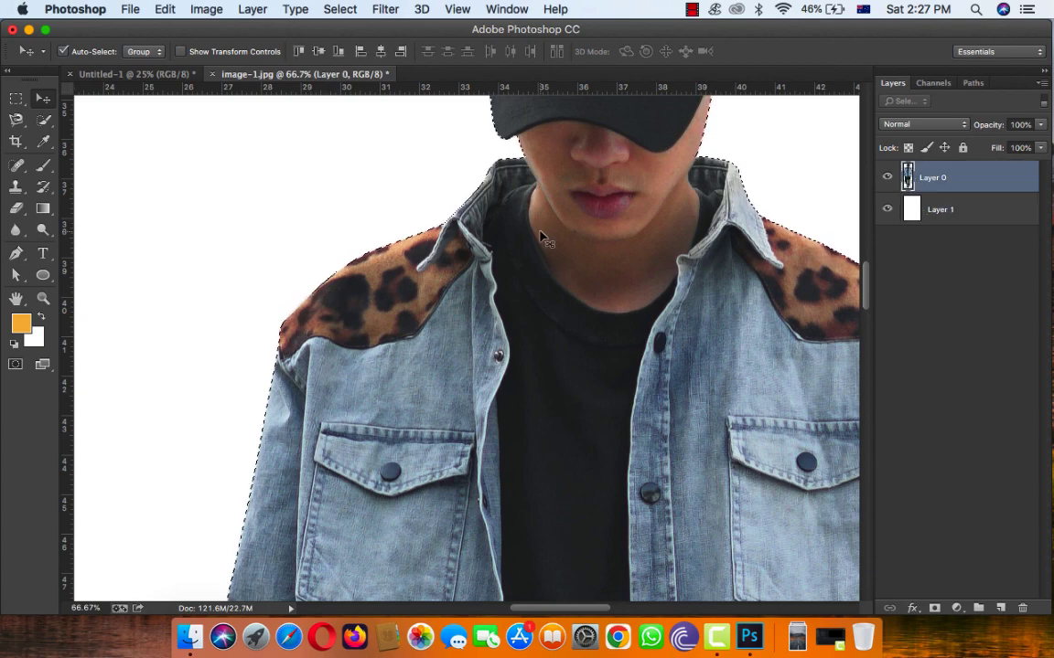
click(339, 9)
click(353, 73)
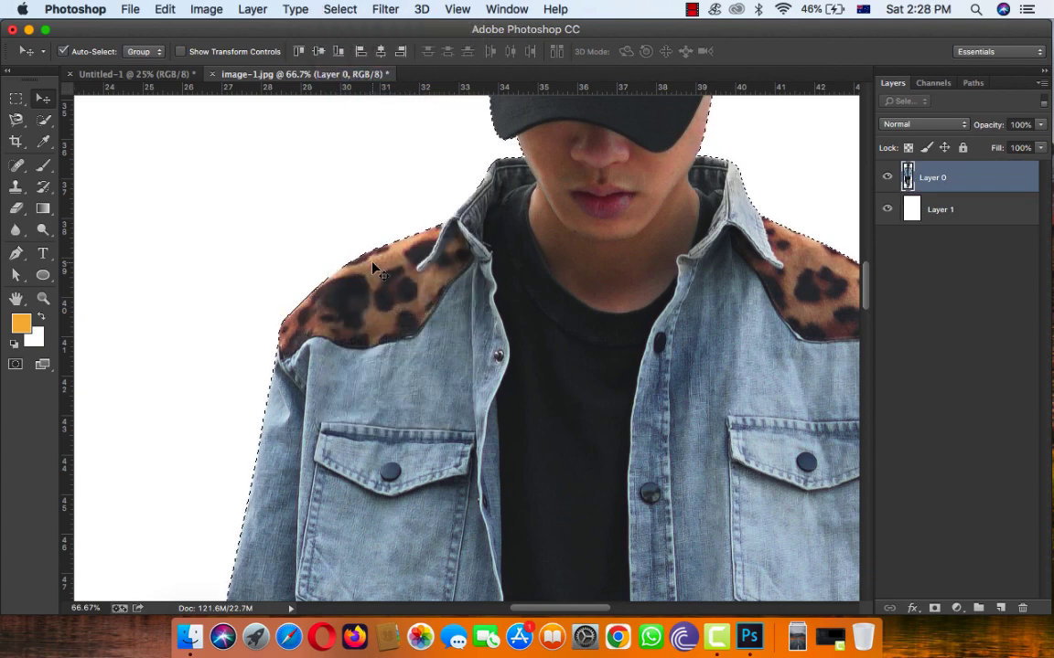
click(341, 10)
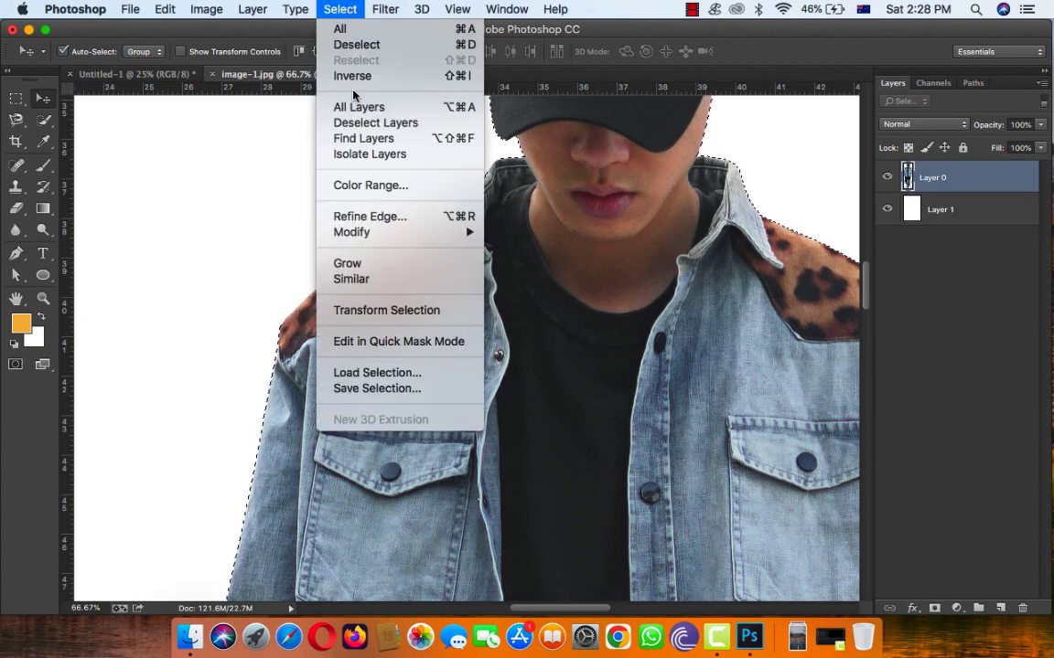
Apply a 5 px feather to the figure selection via Refine Edge, then zoom out
click(361, 215)
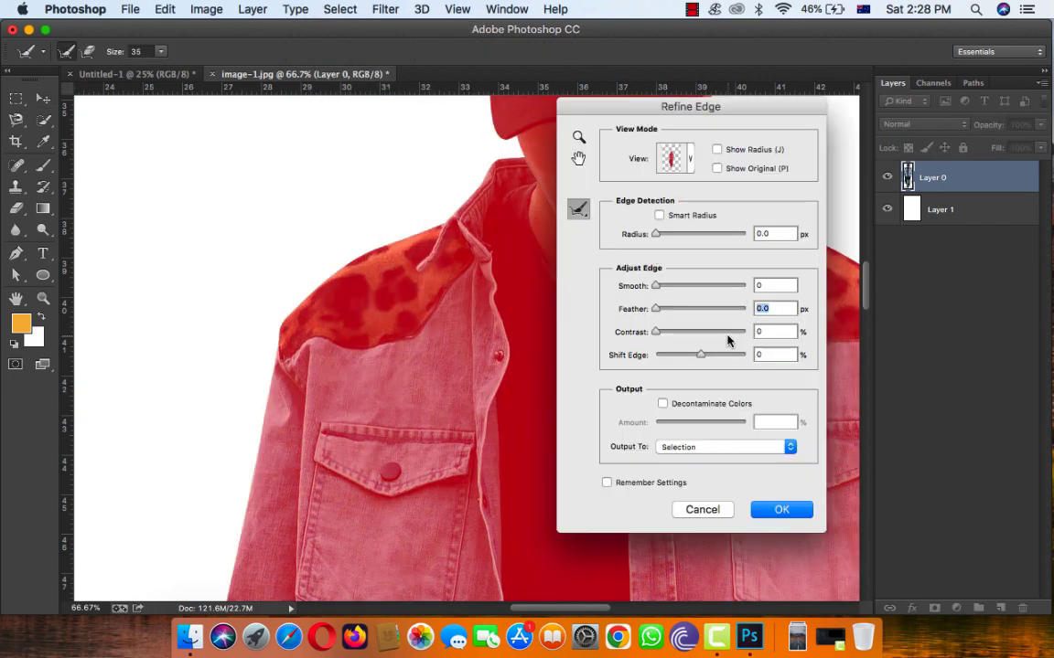
click(786, 509)
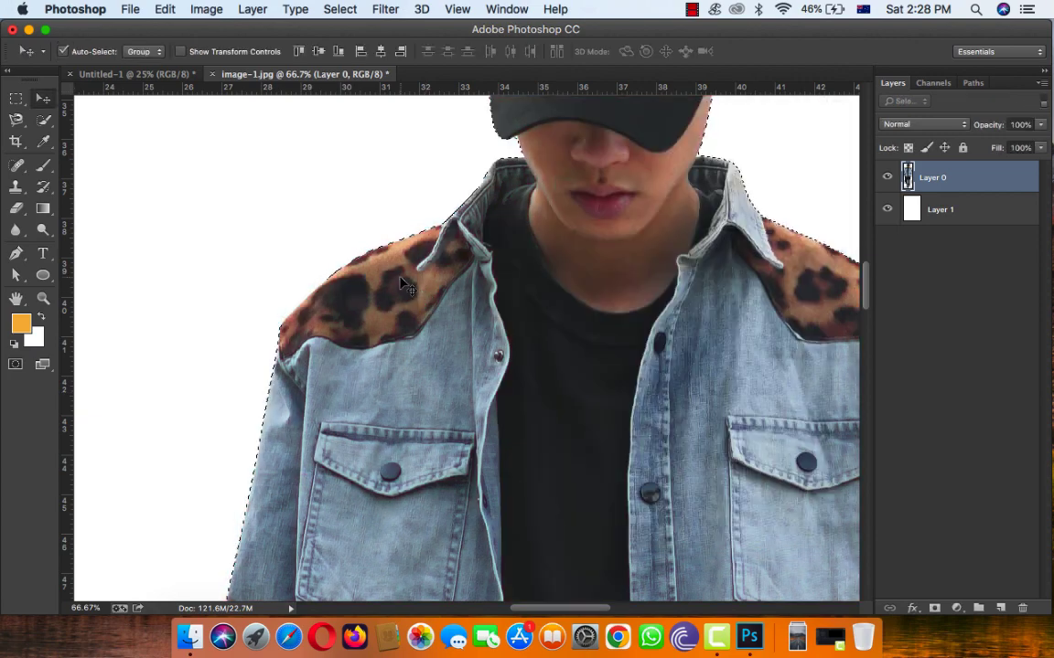
scroll(462, 301, up, 3)
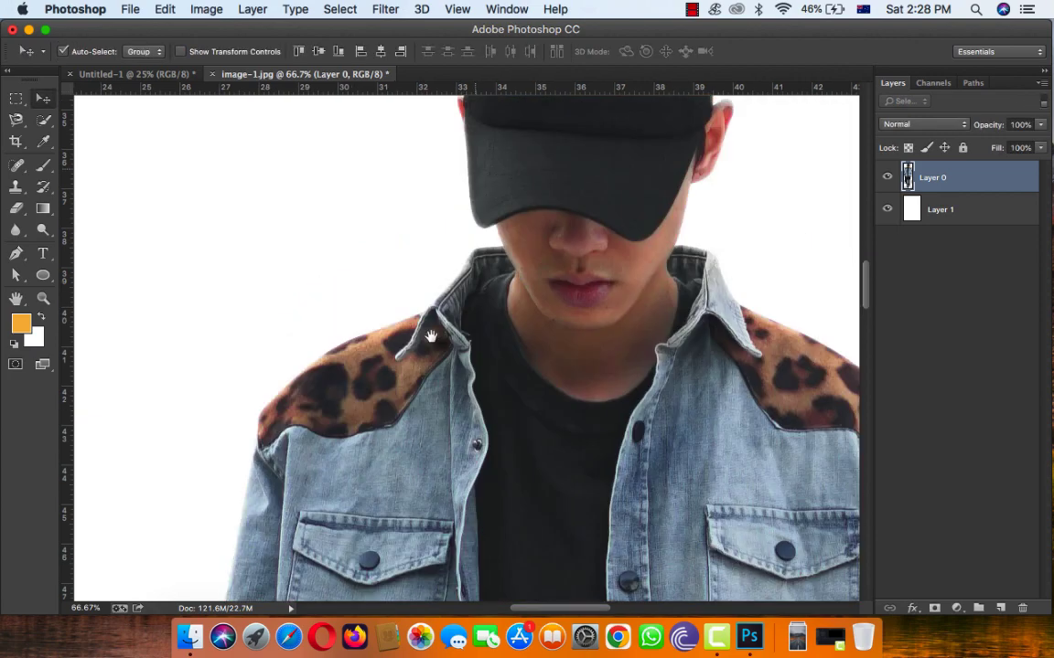
scroll(453, 292, up, 5)
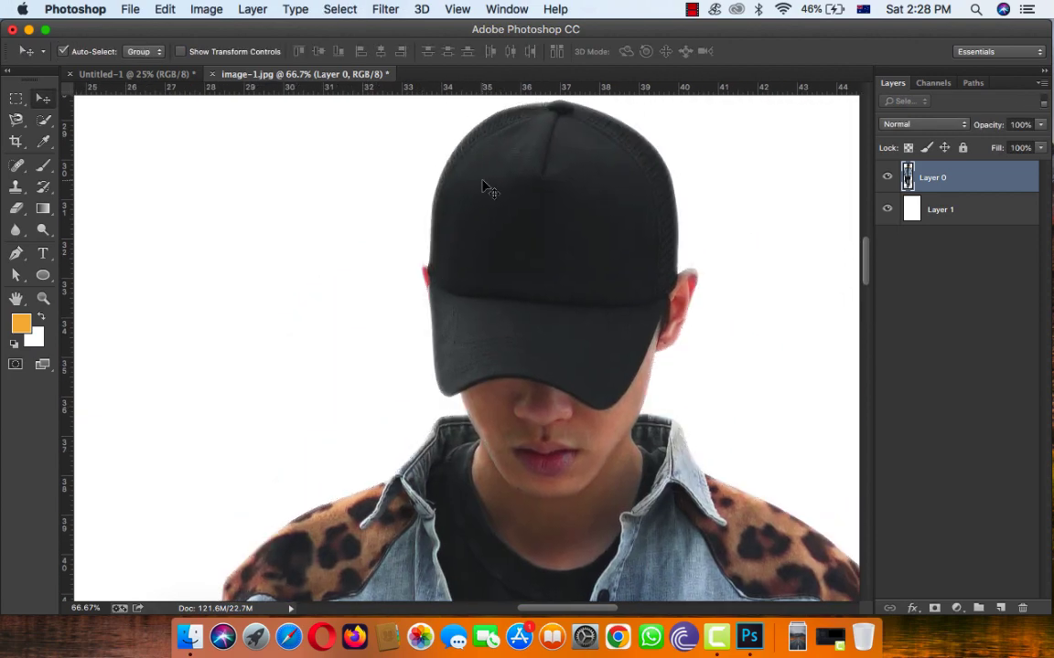
key(super+minus)
key(super+minus)
key(super+minus)
key(super+minus)
key(super+minus)
key(super+minus)
key(super+minus)
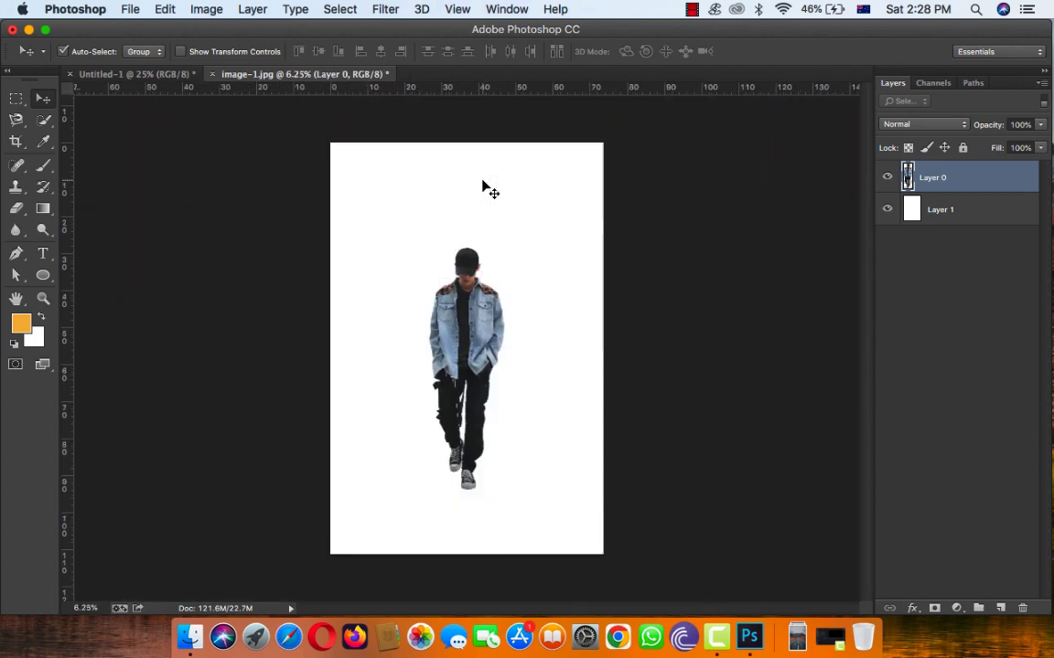
Place the cut-out figure into Untitled-1 and scale it down to fit the page
drag(460, 315, 143, 73)
key(super+v)
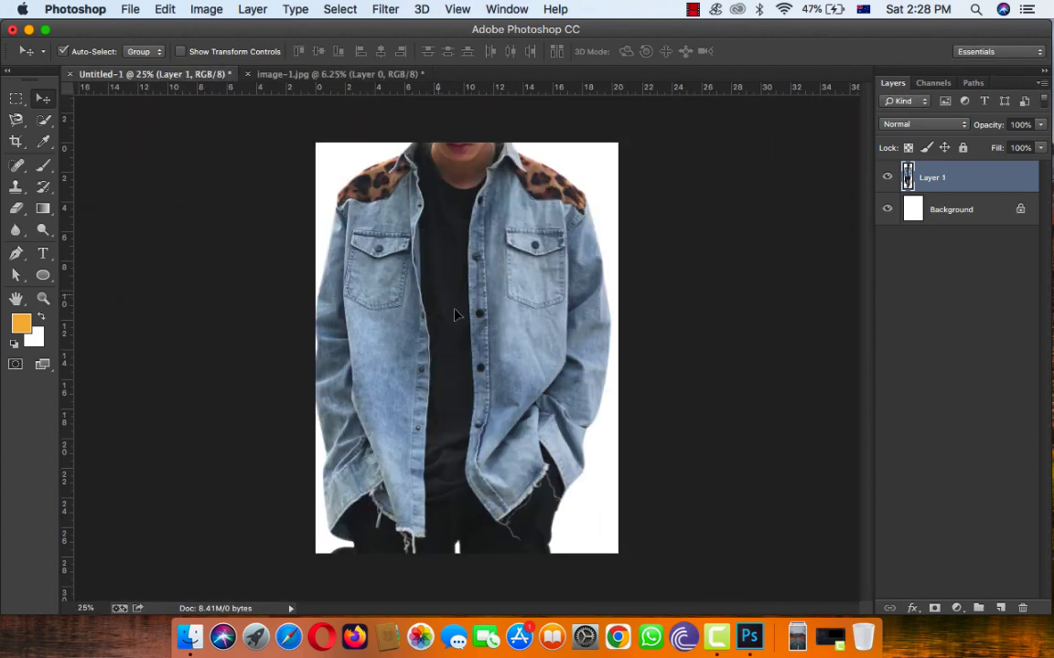
key(super+t)
drag(305, 173, 350, 322)
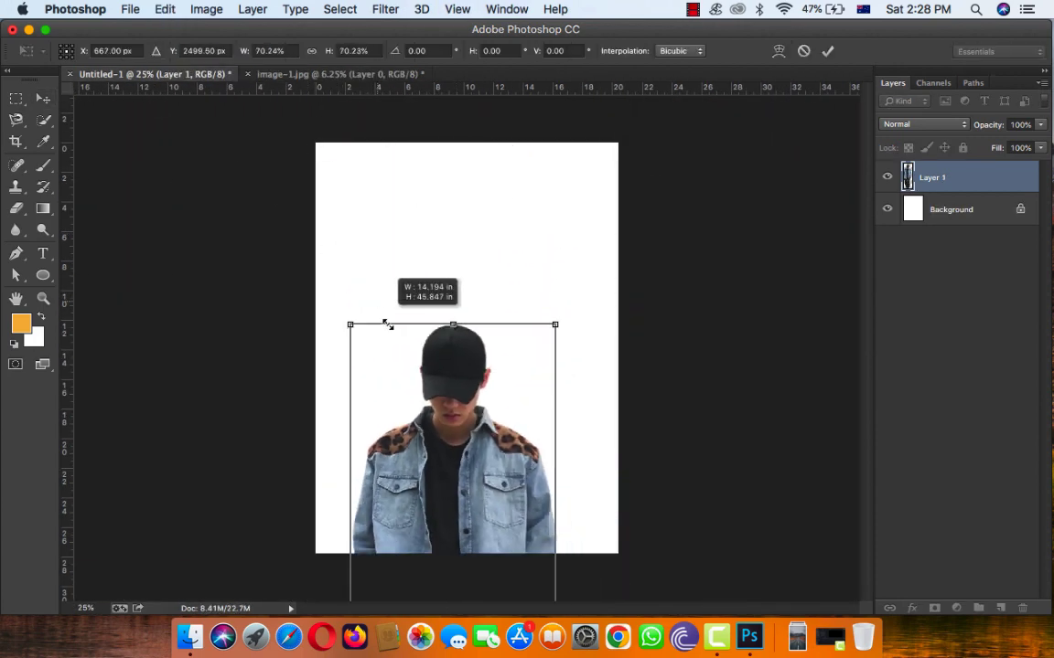
drag(455, 448, 470, 273)
key(Return)
Shrink the figure further and move it up into position on the page
drag(434, 353, 425, 350)
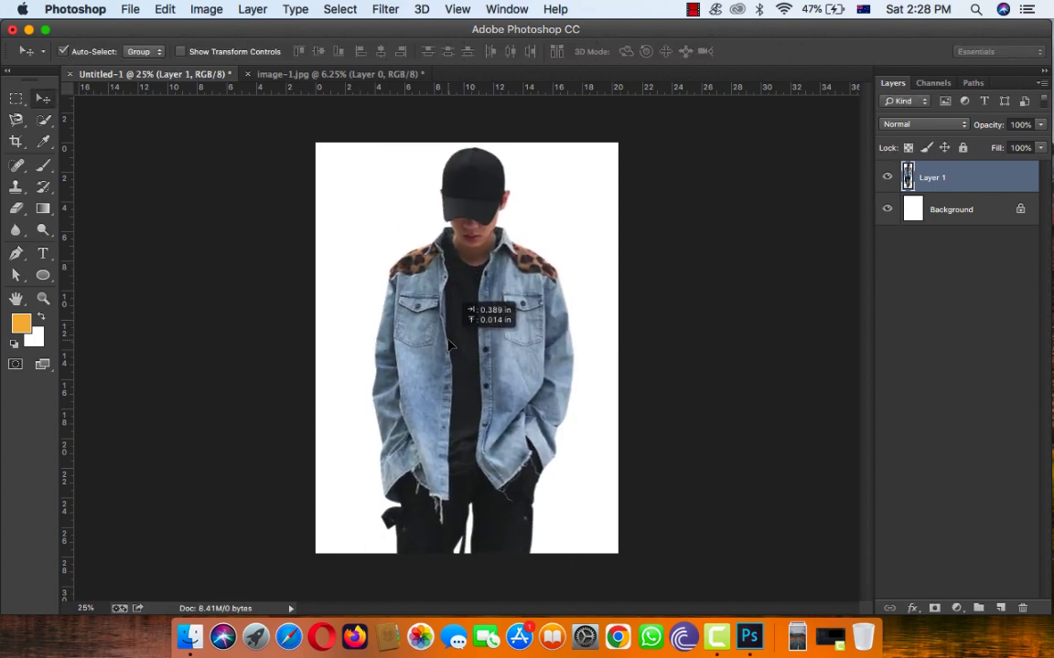
key(super+t)
mouse_move(372, 147)
mouse_down()
mouse_move(441, 279)
mouse_move(441, 178)
mouse_up()
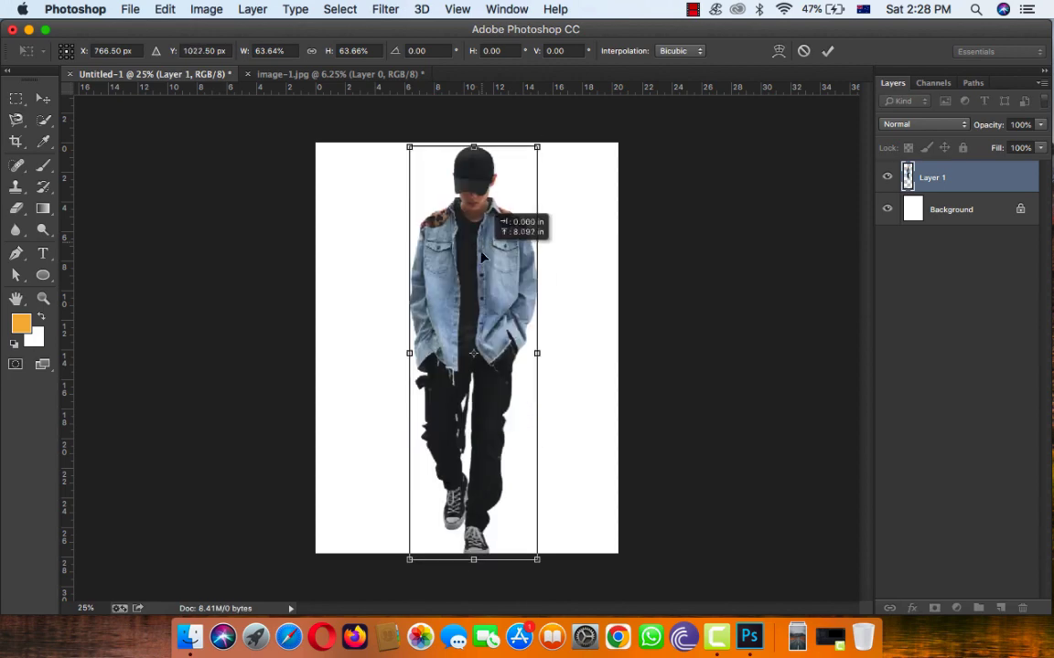
drag(411, 139, 417, 166)
key(Return)
drag(483, 292, 475, 284)
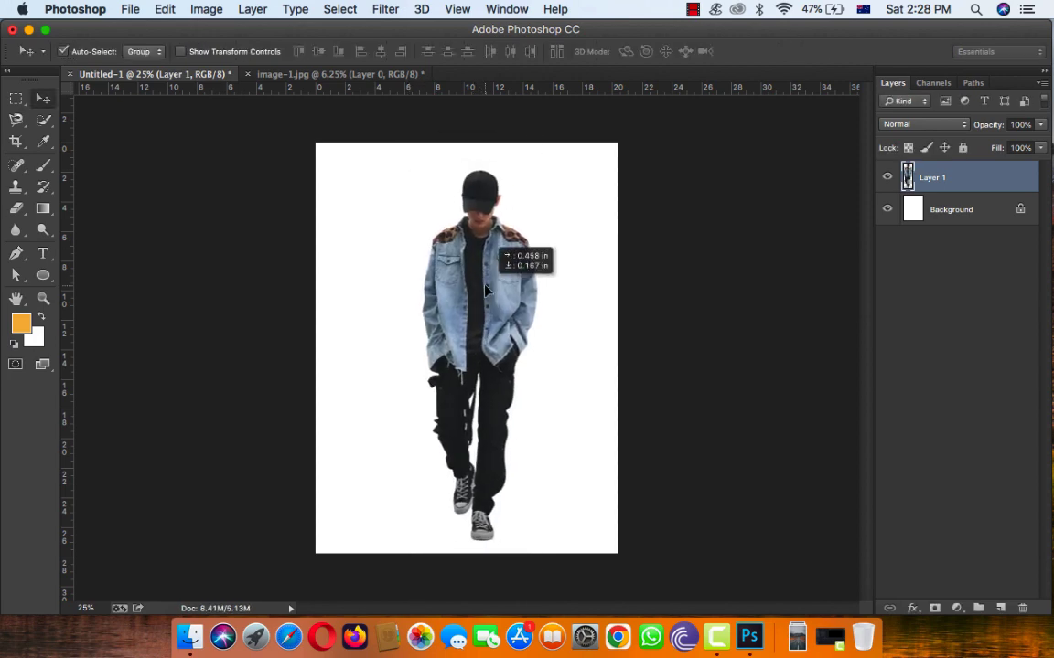
Open the mountain road photo image-2.jpg in Photoshop from Finder
click(189, 638)
click(280, 137)
right_click(283, 134)
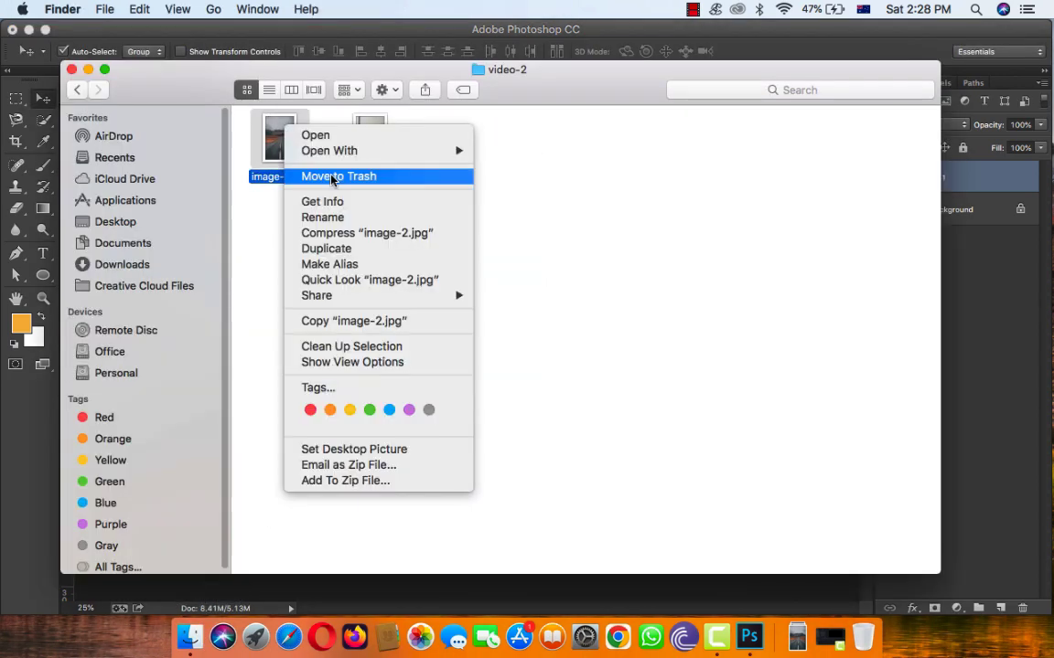
click(565, 195)
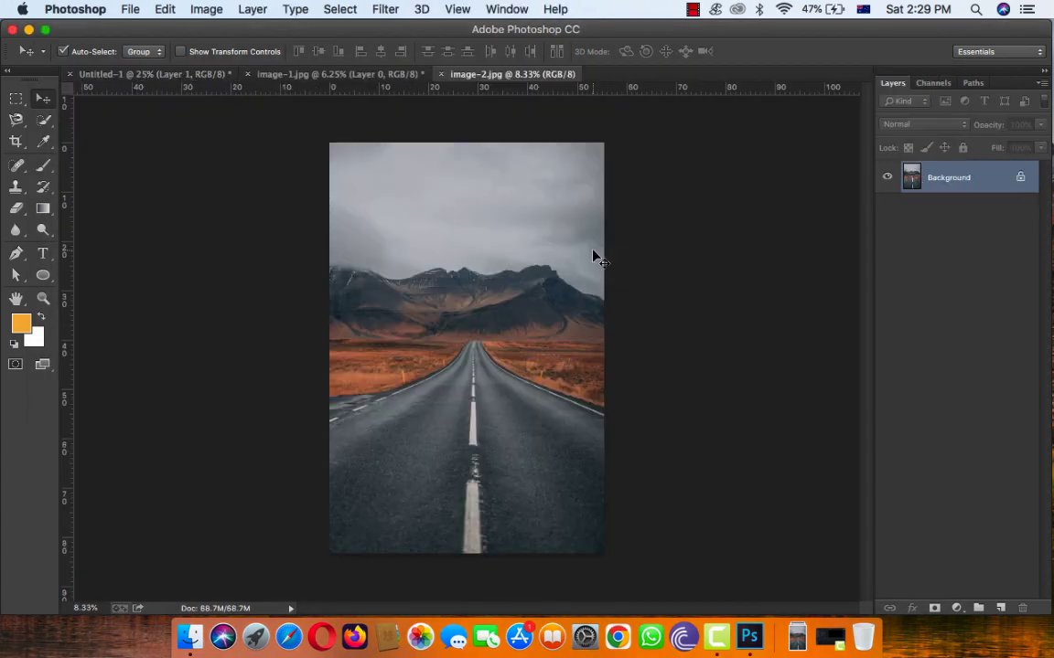
Paste the road photo into Untitled-1 as Layer 2, scaled to 38.20% to fill the canvas
key(super+a)
key(super+c)
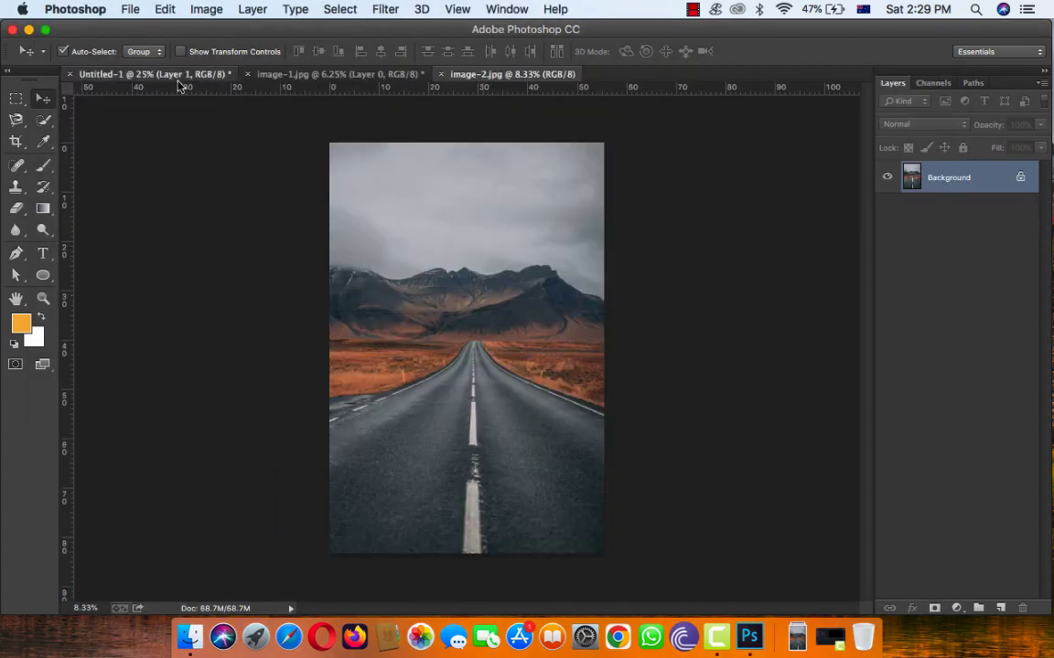
click(180, 81)
key(super+v)
key(super+t)
key(super+0)
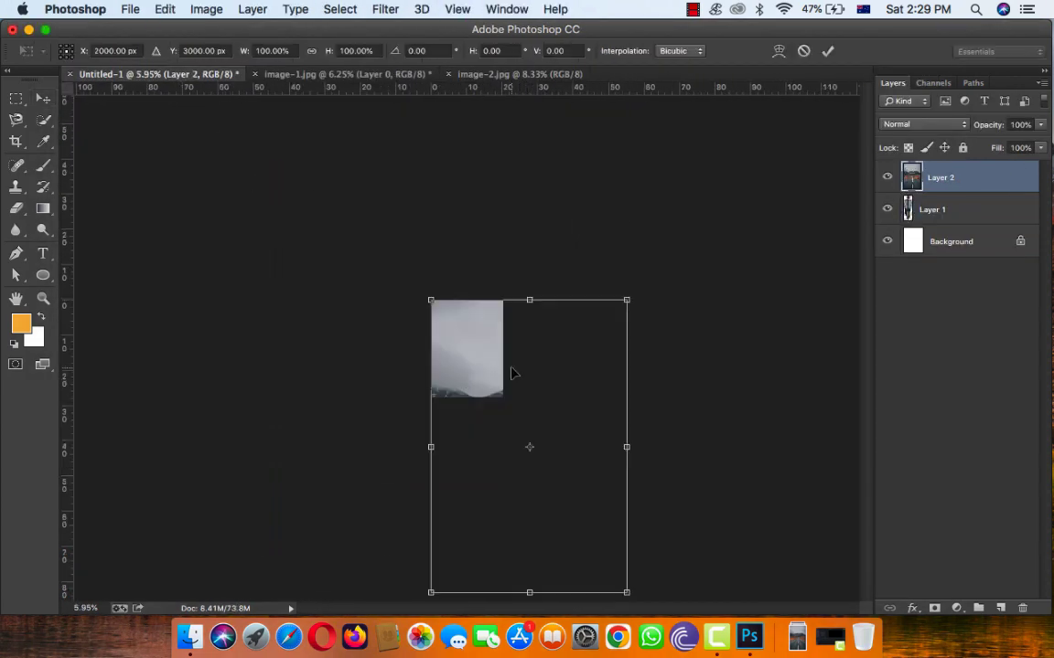
drag(623, 589, 533, 392)
key(super+0)
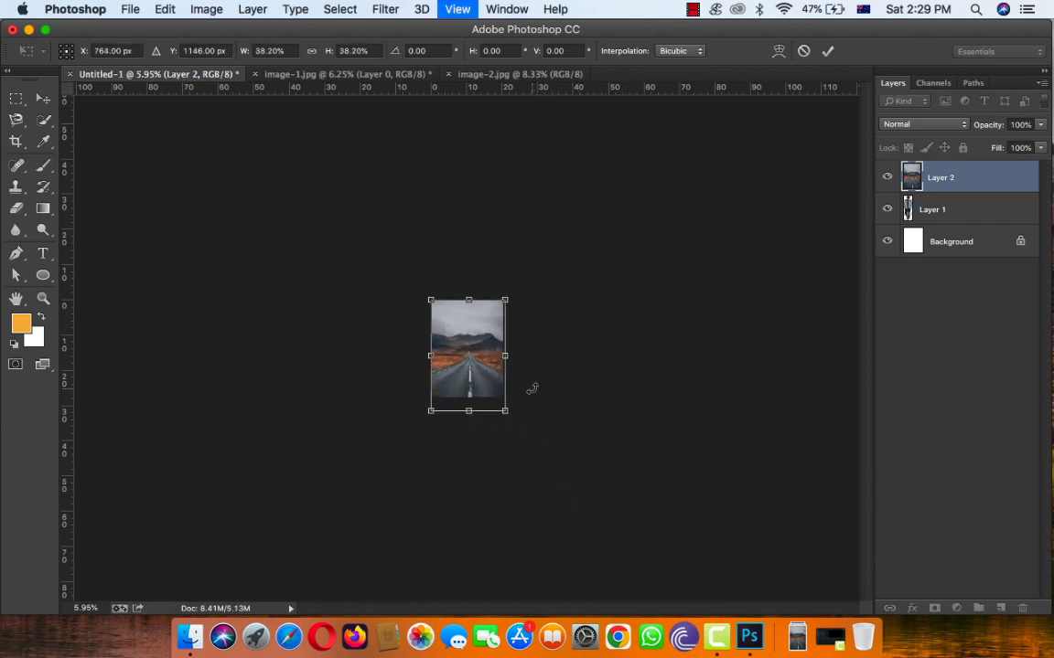
drag(537, 481, 530, 462)
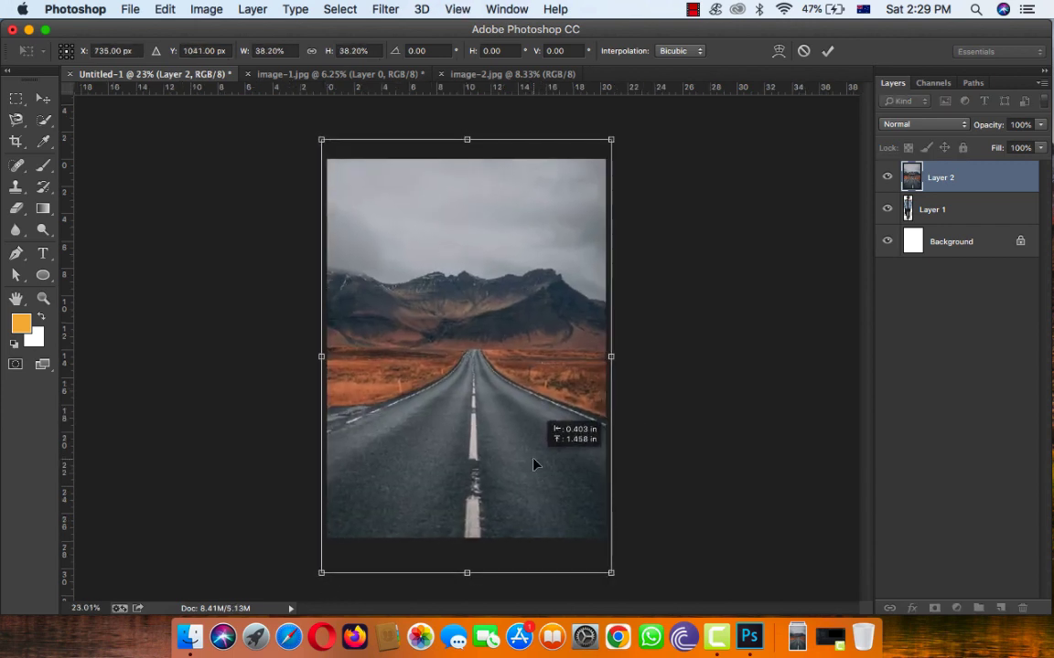
key(Return)
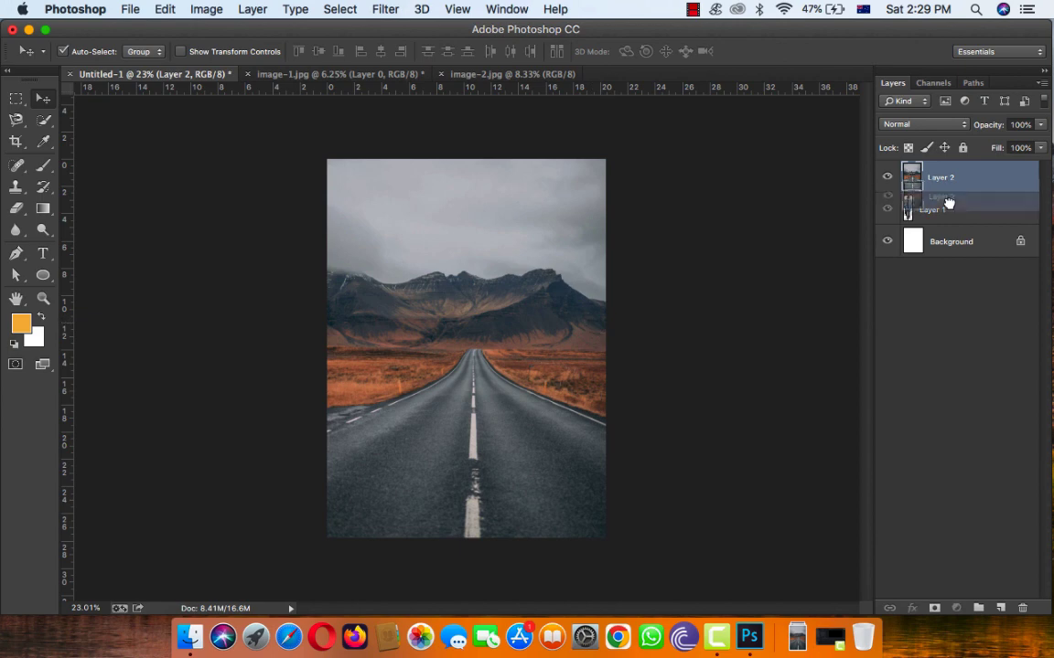
Move the person's layer above the road photo and scale him to about 70%
drag(942, 177, 942, 219)
click(942, 177)
key(super+t)
drag(527, 190, 513, 244)
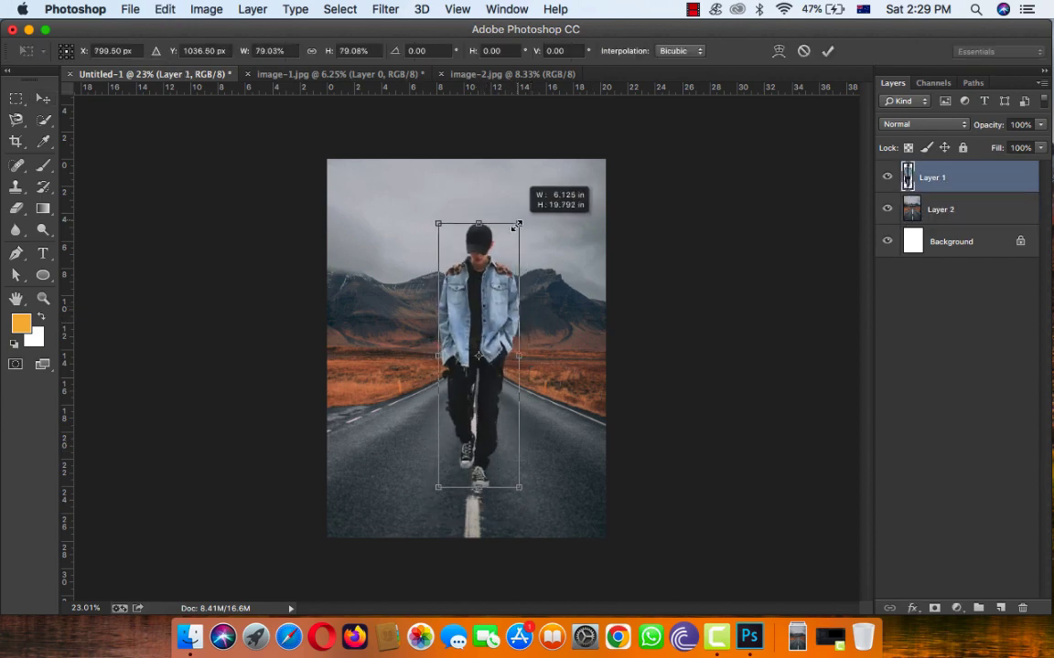
drag(484, 313, 487, 325)
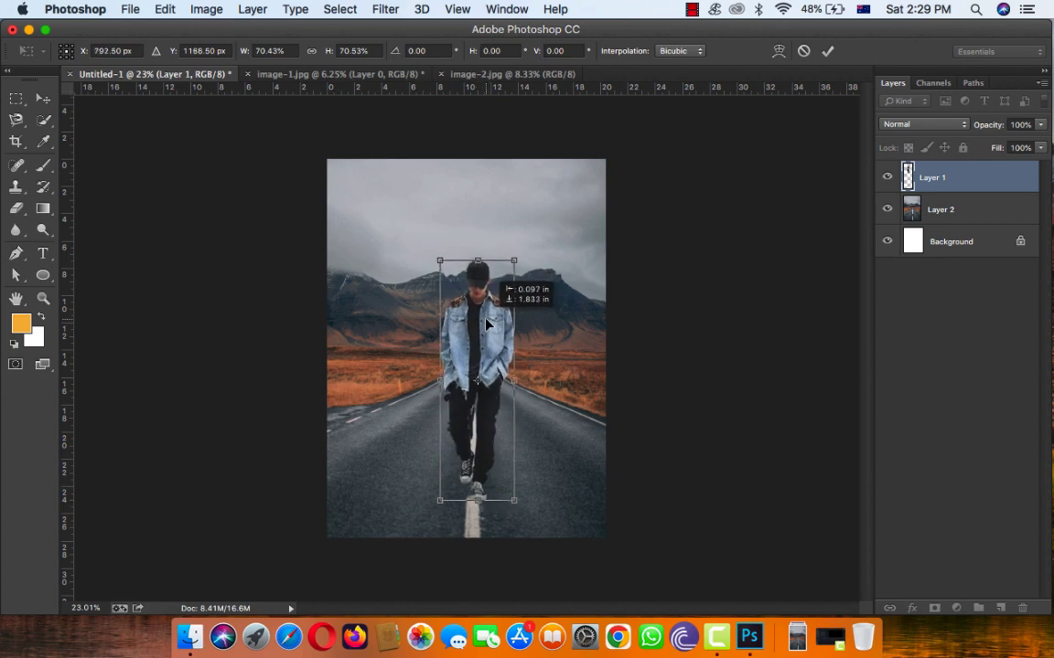
key(Return)
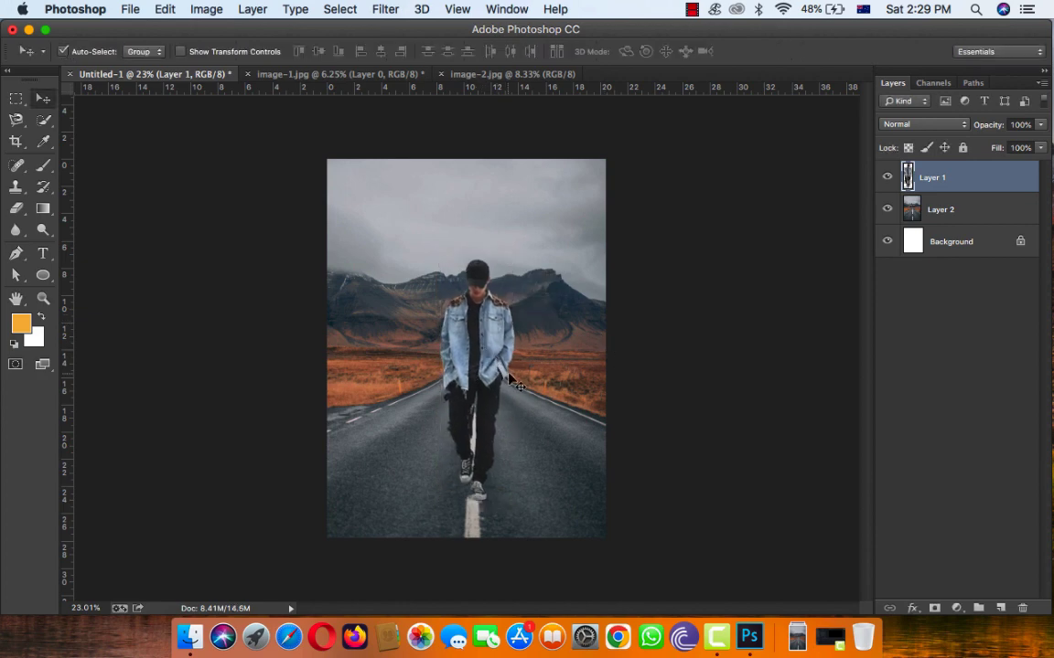
Position the person walking on the road's centre line
drag(491, 370, 471, 346)
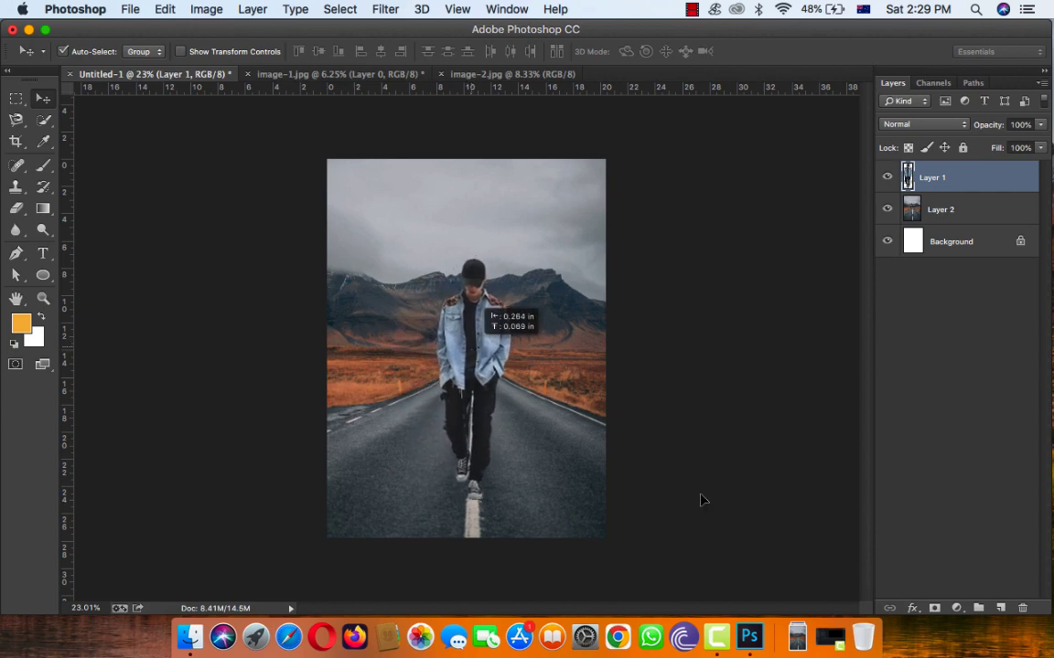
drag(471, 347, 473, 350)
key(super+equal)
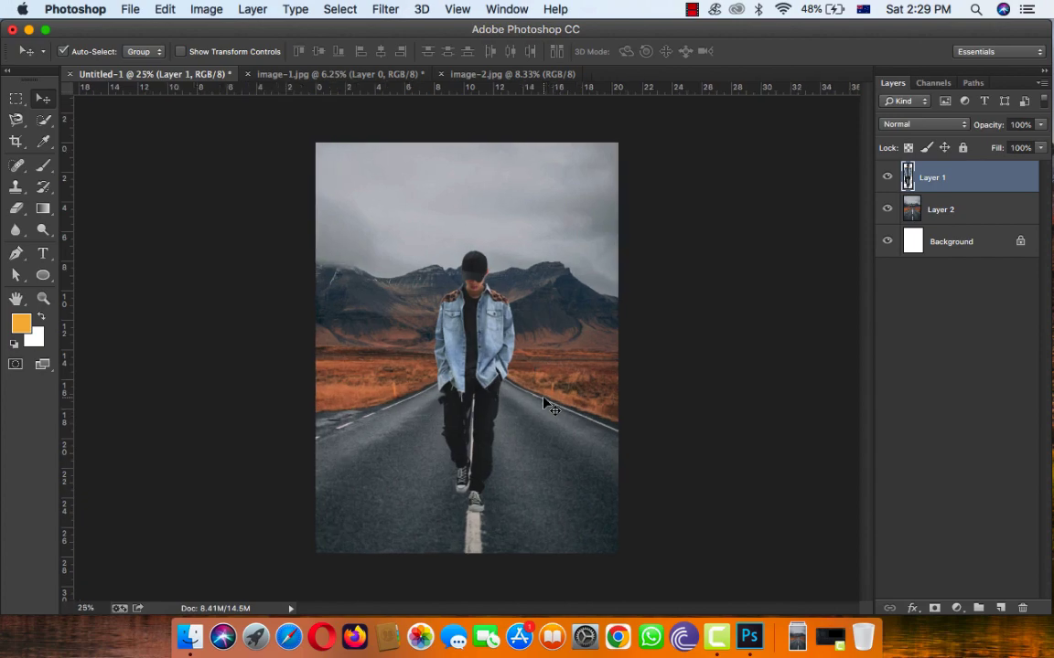
key(super+equal)
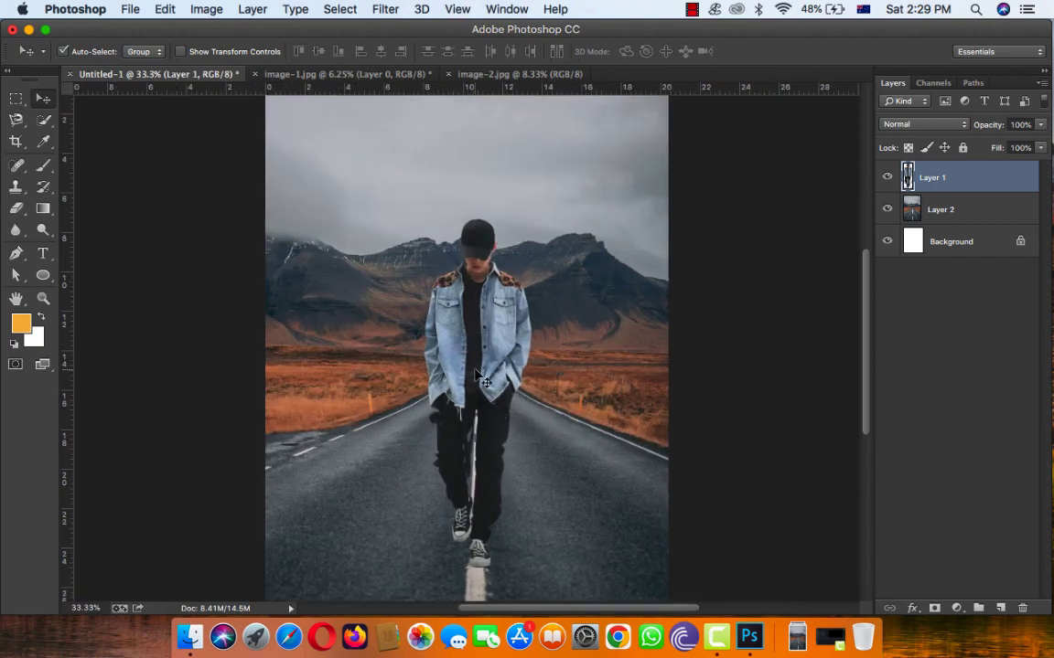
Zoom in on the shoes and add a new empty layer above the road photo
key(super+equal)
key(super+equal)
key(super+equal)
drag(471, 228, 518, 280)
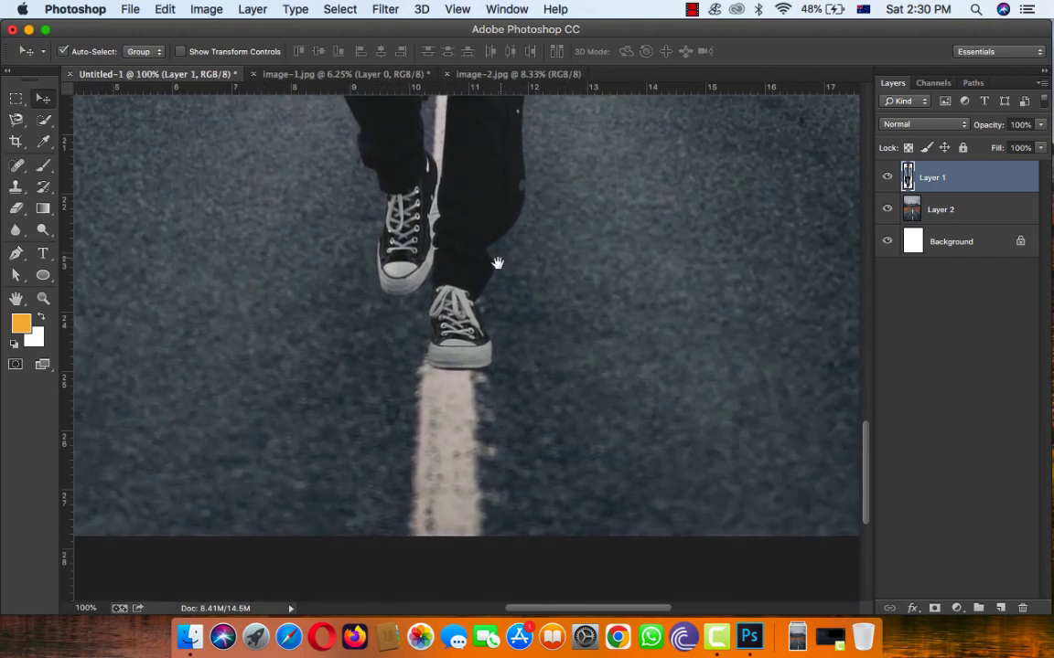
key(super+r)
key(super+equal)
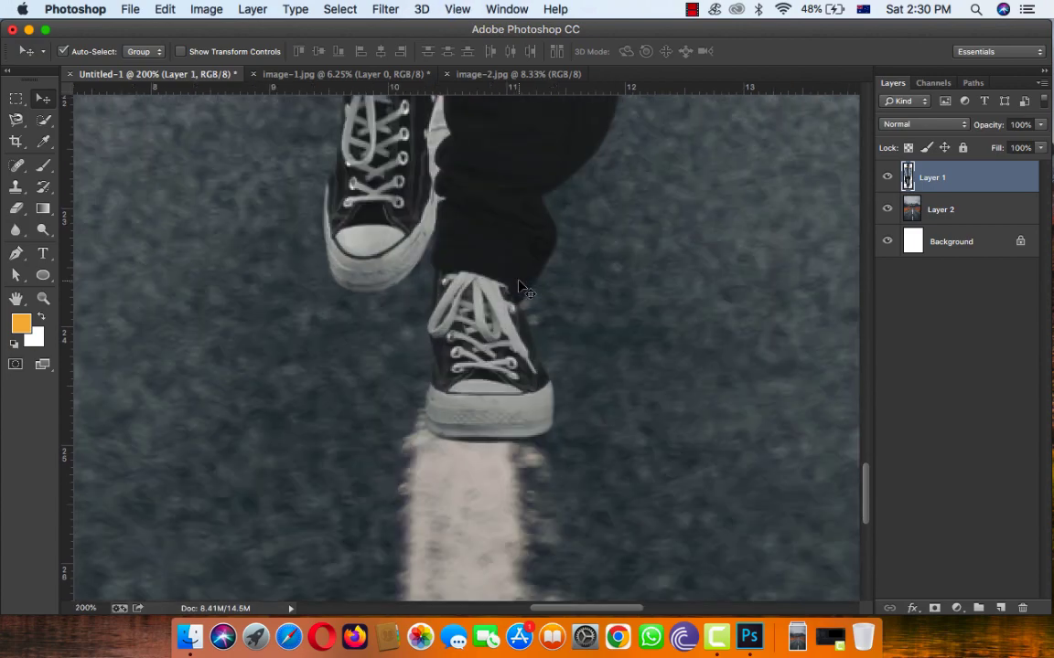
click(969, 208)
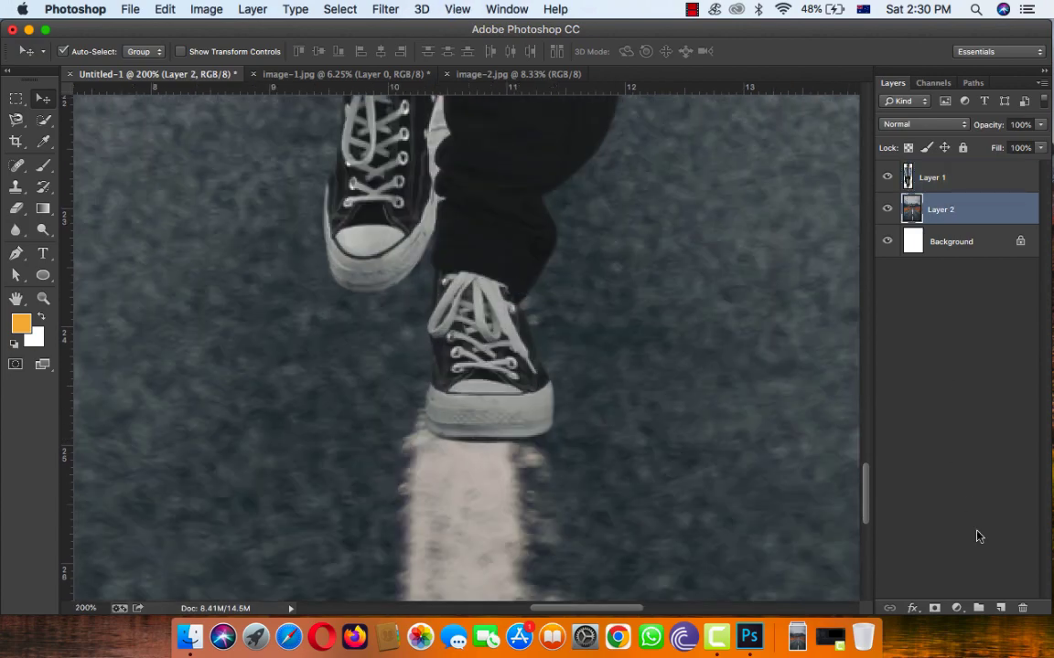
click(1001, 608)
Fill an elliptical selection under the front shoe's sole with black
right_click(17, 98)
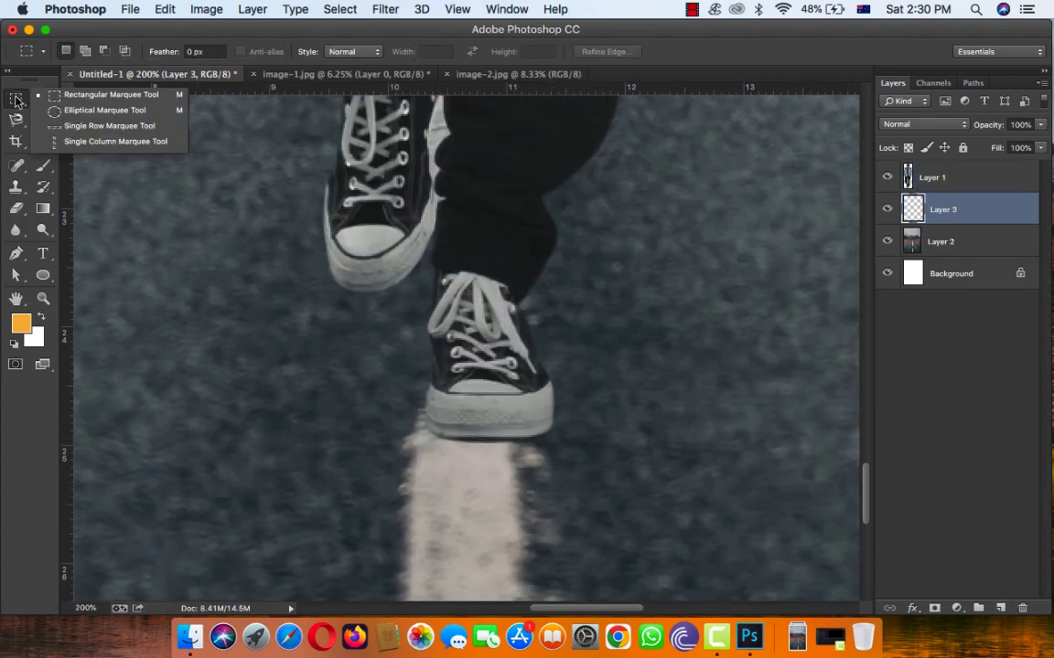
click(91, 110)
click(20, 323)
click(487, 460)
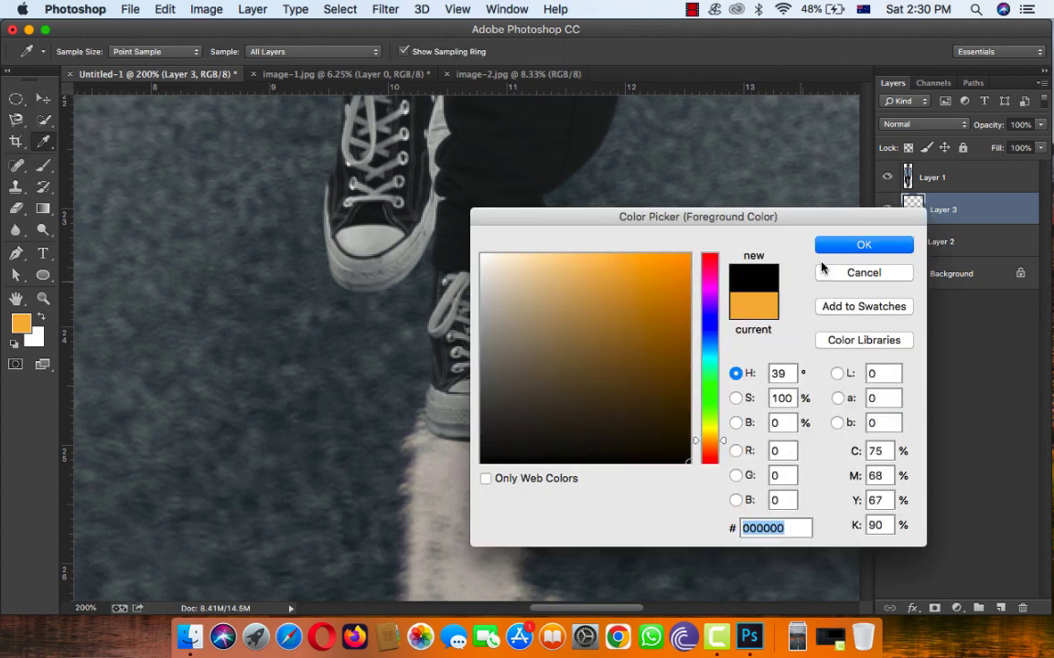
click(866, 242)
mouse_move(428, 404)
mouse_down()
mouse_move(569, 464)
mouse_move(555, 464)
mouse_up()
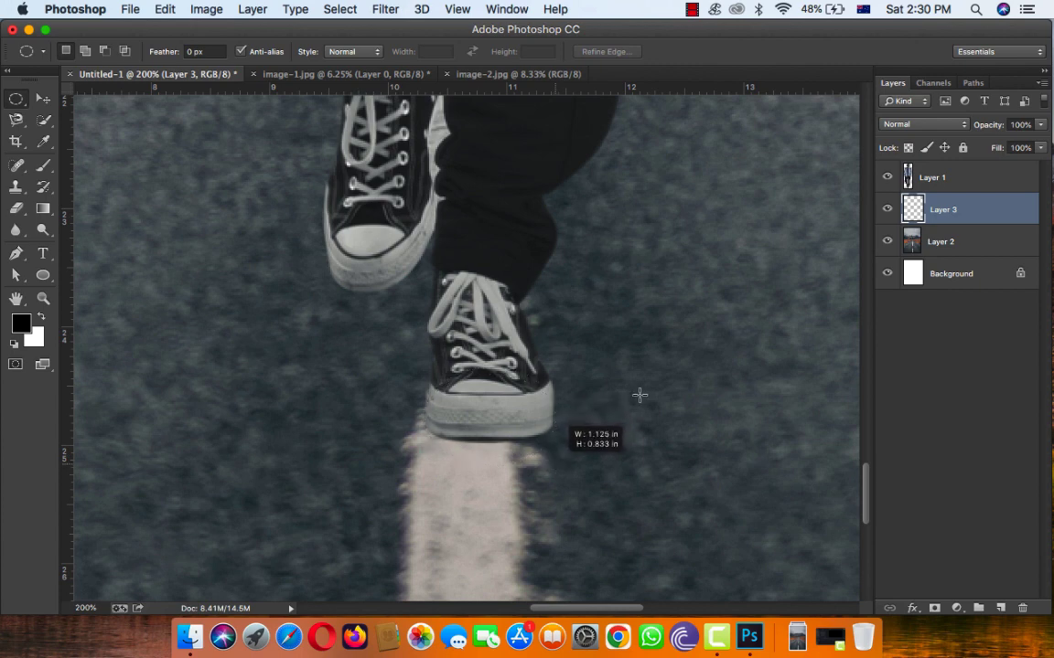
key(alt+BackSpace)
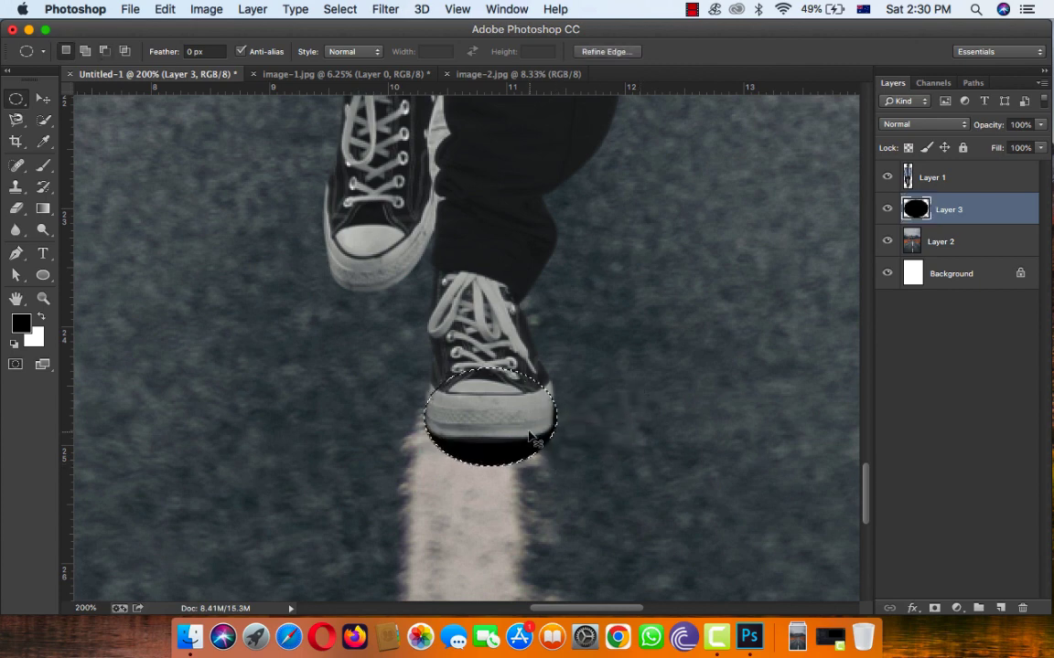
key(ctrl+d)
Reshape the black ellipse with Free Transform to fit under the front sole
key(v)
key(ctrl+t)
drag(490, 370, 490, 361)
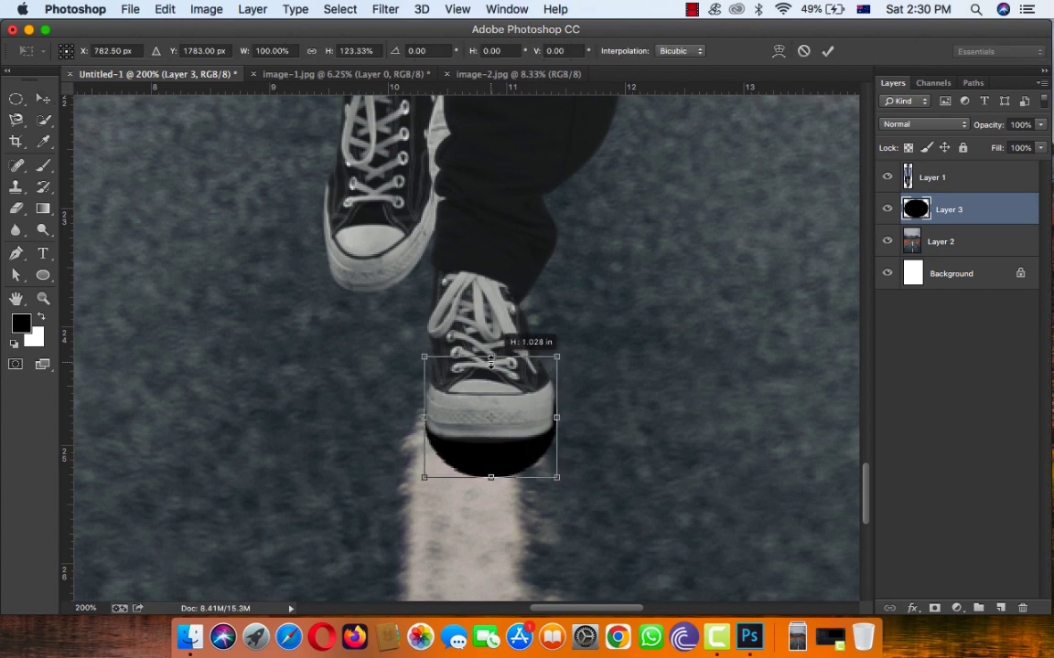
drag(548, 428, 563, 413)
key(Return)
key(ctrl+t)
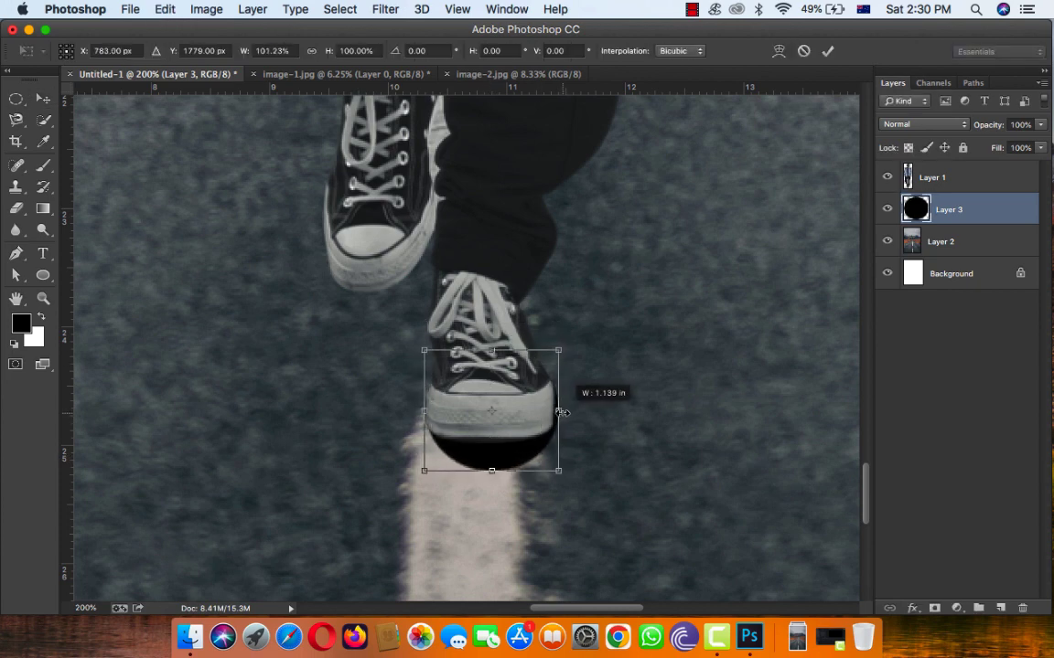
key(Return)
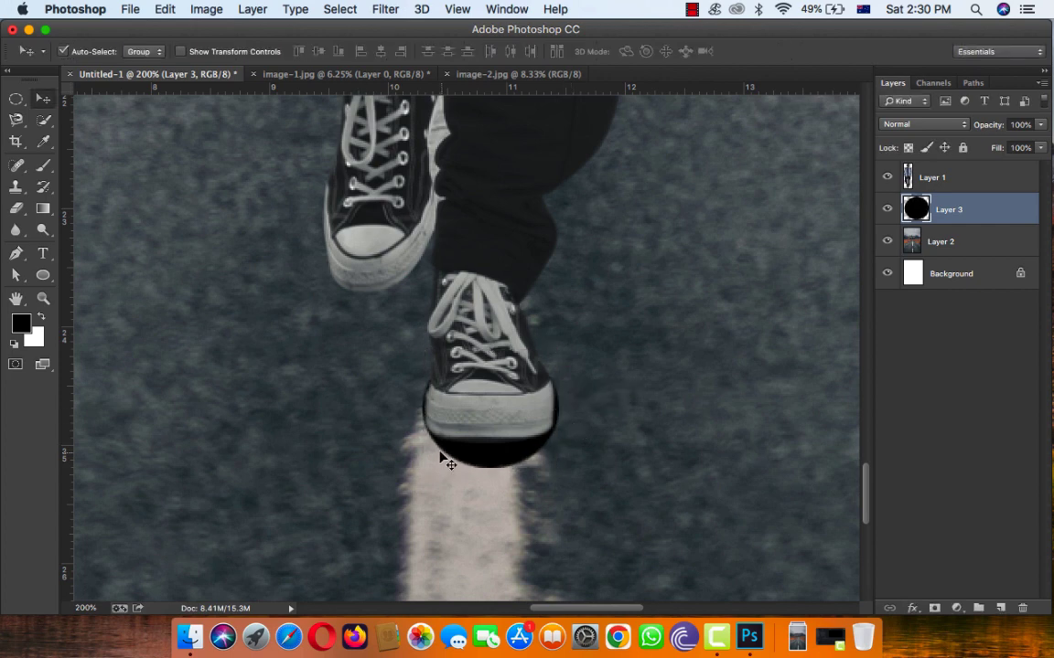
key(ctrl+t)
key(Return)
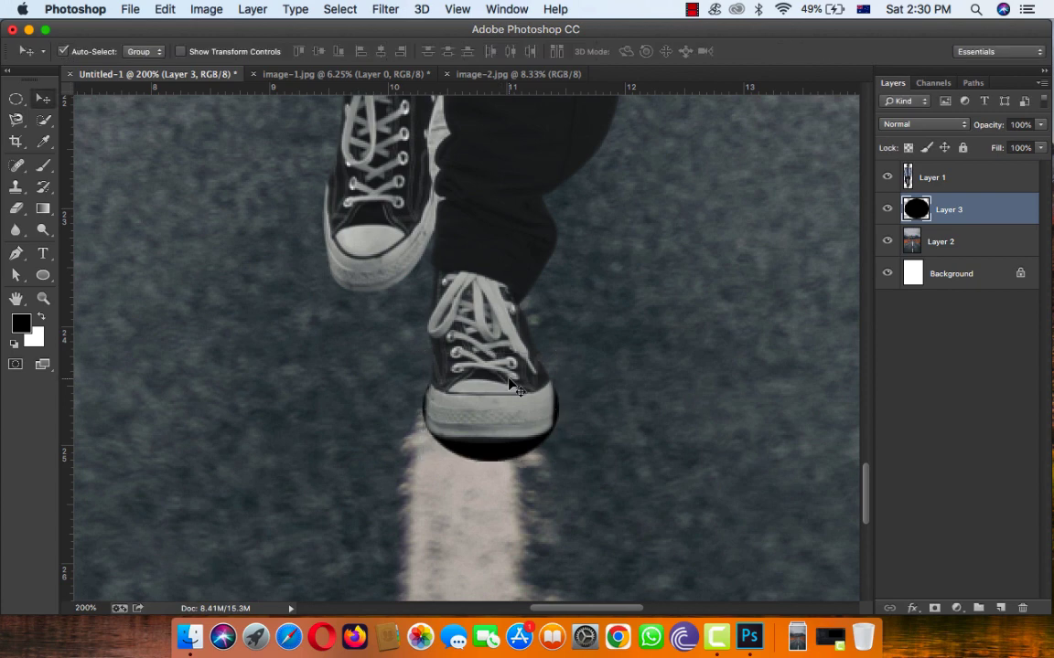
click(387, 10)
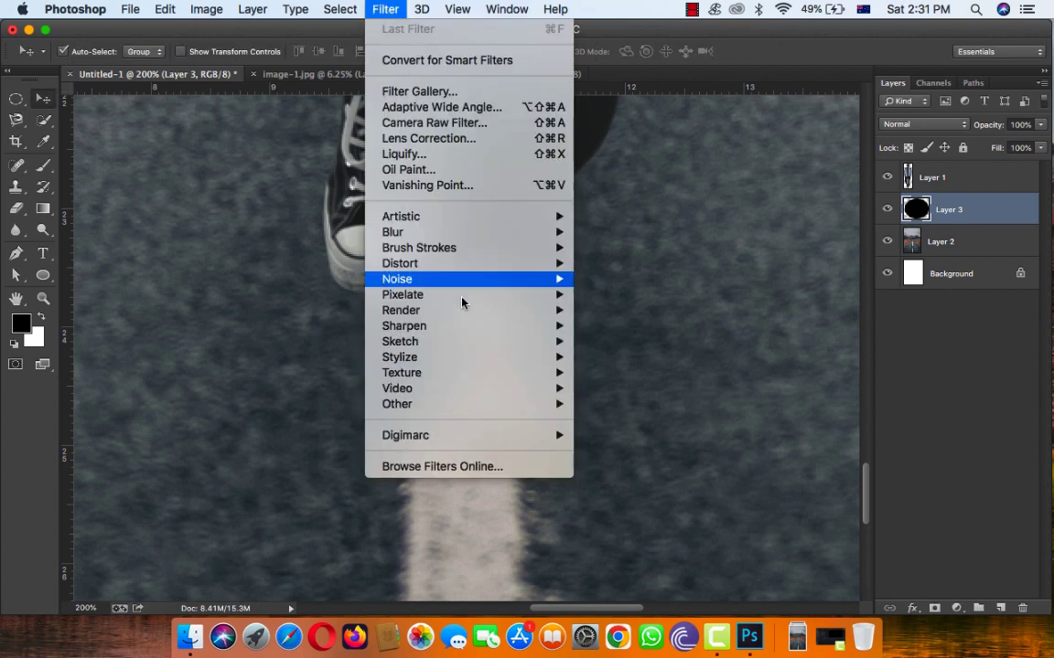
Apply a 6.2-pixel Gaussian Blur to the shadow and nudge it down under the shoe
mouse_move(392, 233)
click(599, 355)
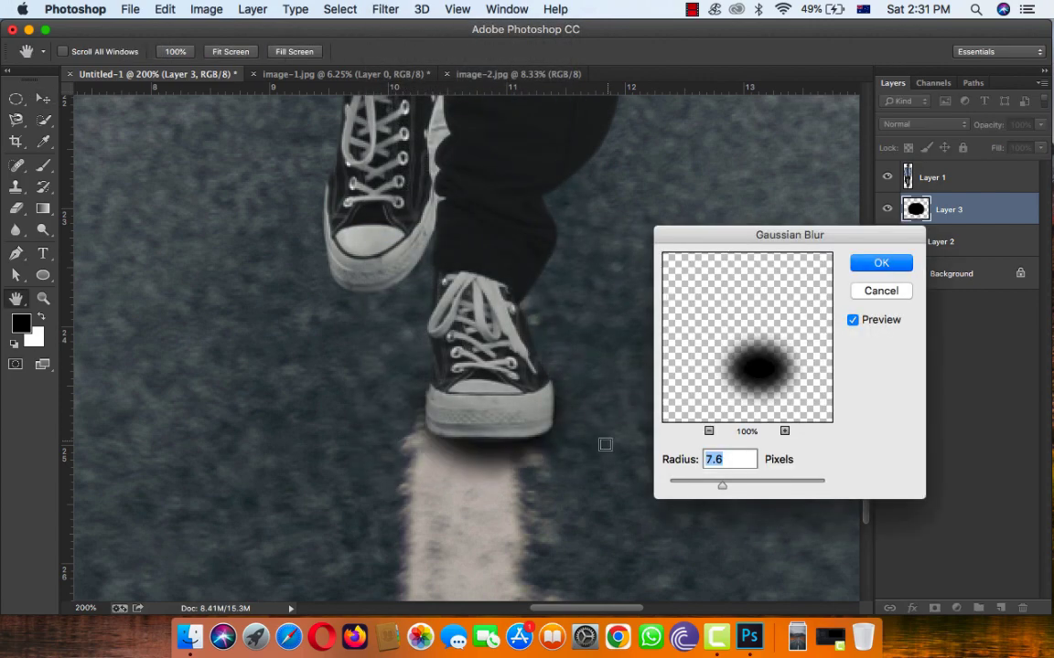
drag(719, 489, 715, 490)
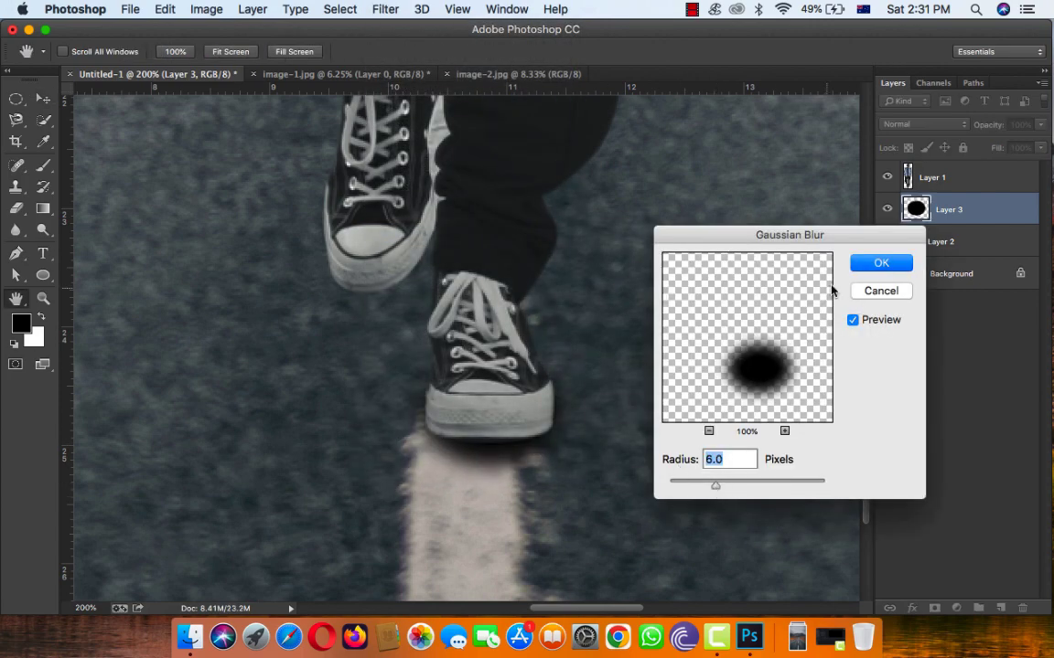
key(Return)
key(super+t)
drag(539, 405, 536, 416)
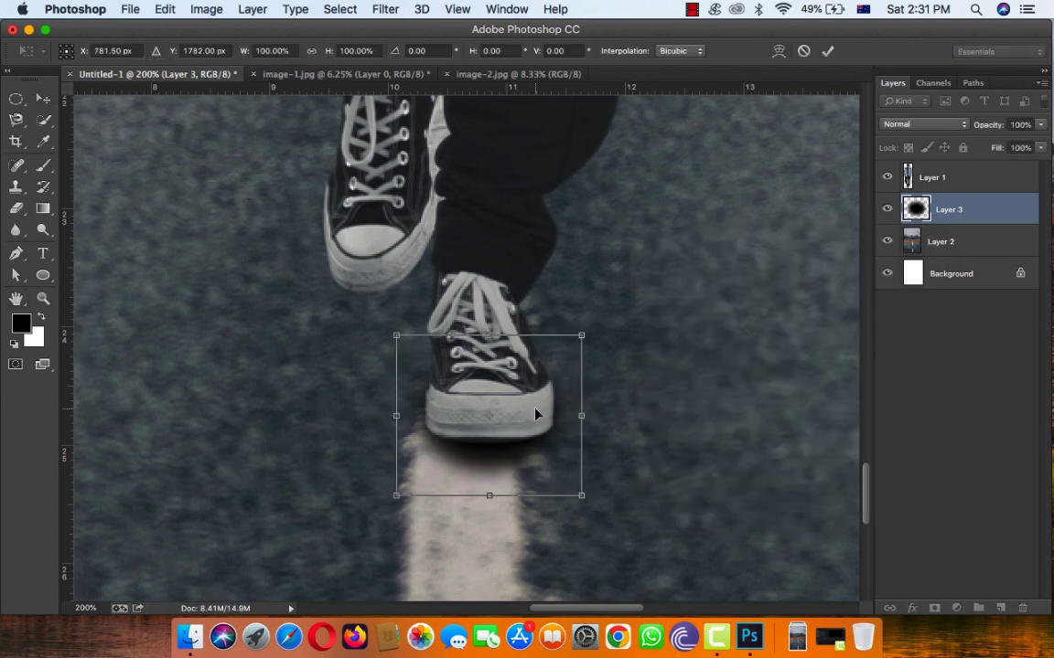
key(Return)
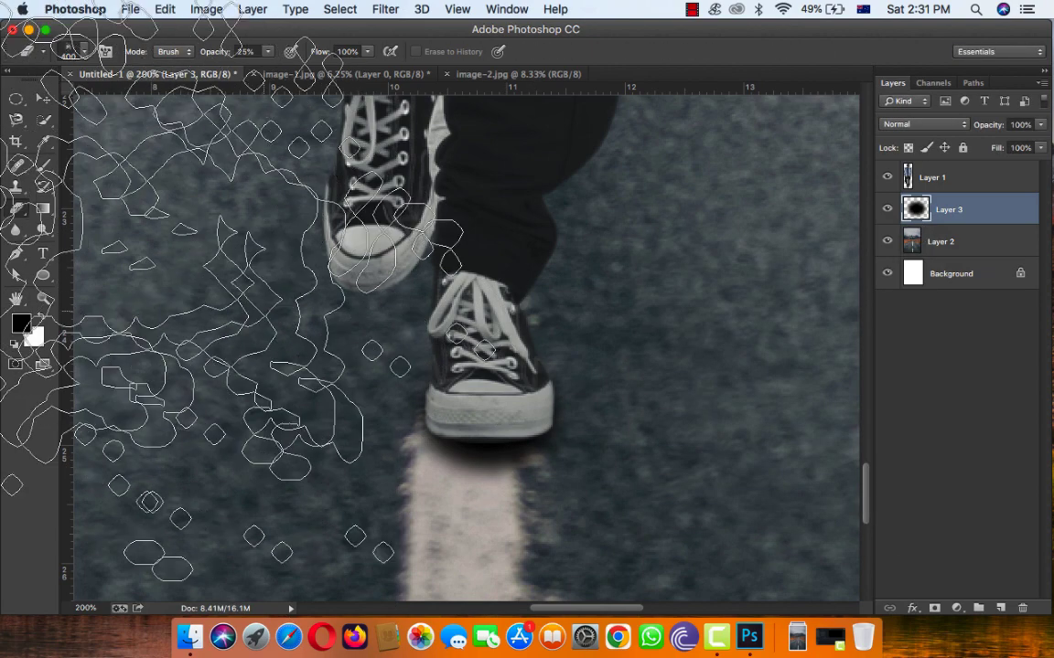
Erase the dark blur around the shoes and white line with a 100% opacity Eraser
click(18, 210)
click(82, 55)
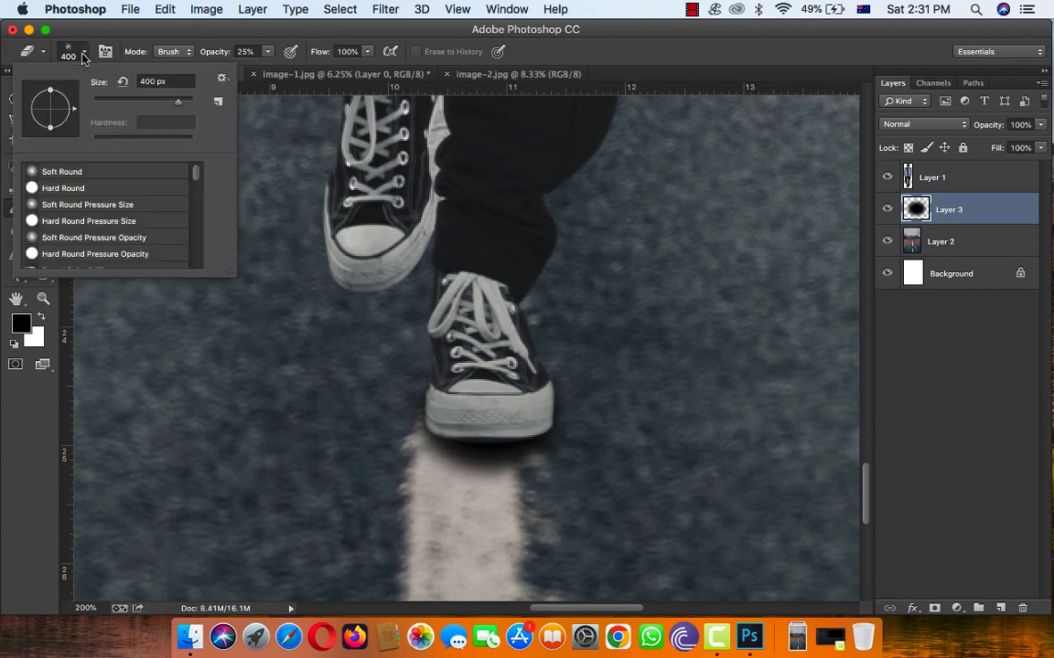
double_click(67, 208)
key(bracketleft)
key(bracketleft)
key(bracketleft)
key(bracketleft)
key(bracketleft)
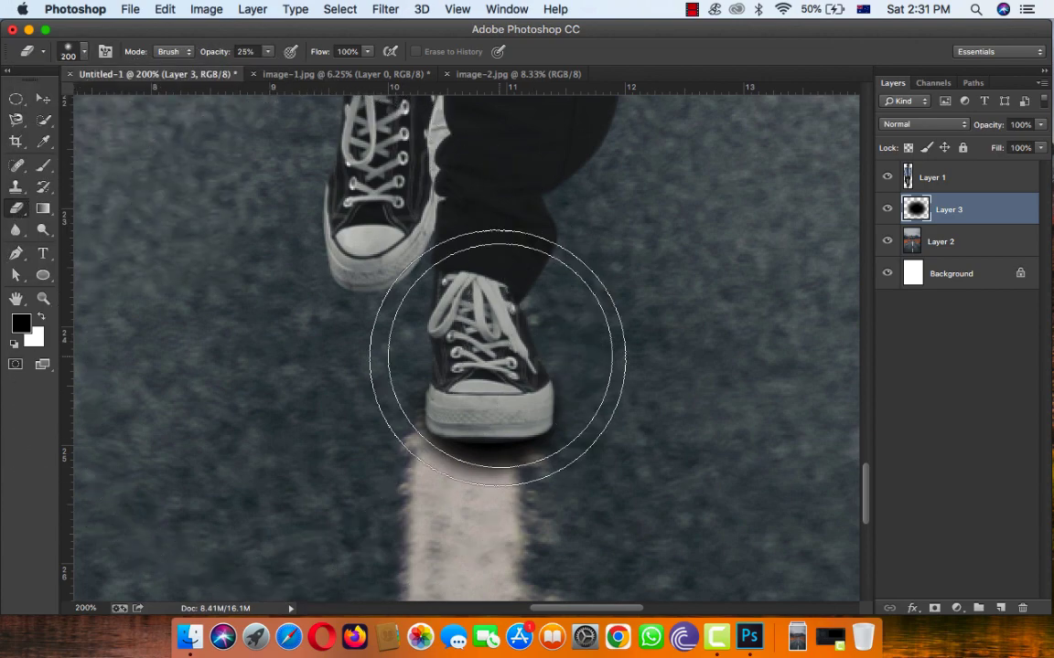
key(bracketleft)
key(bracketleft)
key(bracketleft)
key(bracketleft)
key(bracketleft)
key(bracketleft)
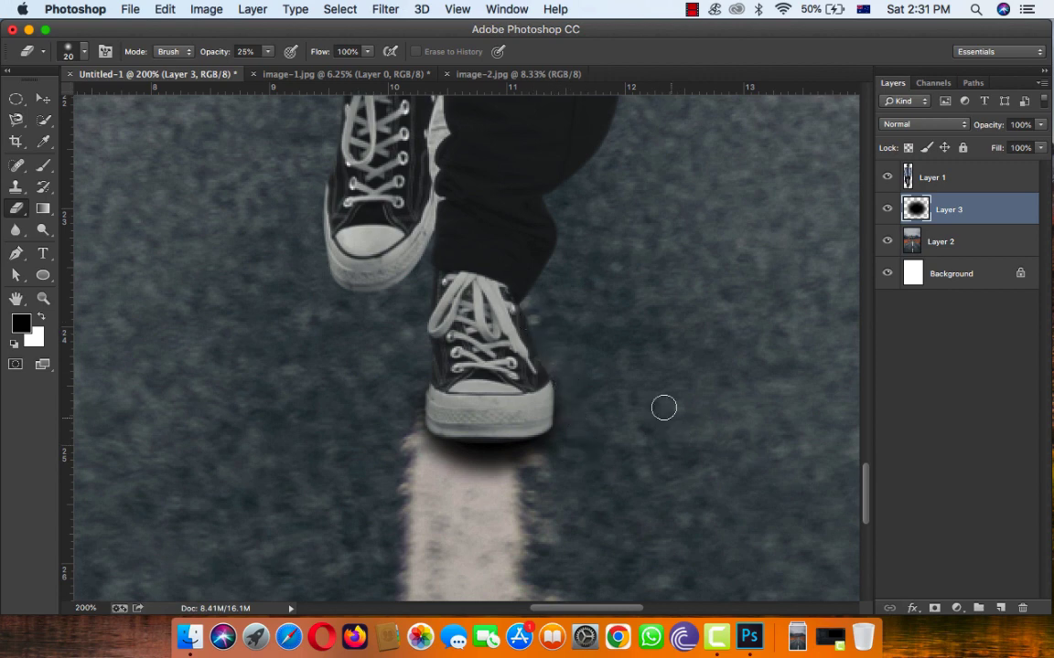
drag(217, 56, 601, 362)
key(bracketright)
key(bracketright)
key(bracketright)
key(bracketright)
key(bracketright)
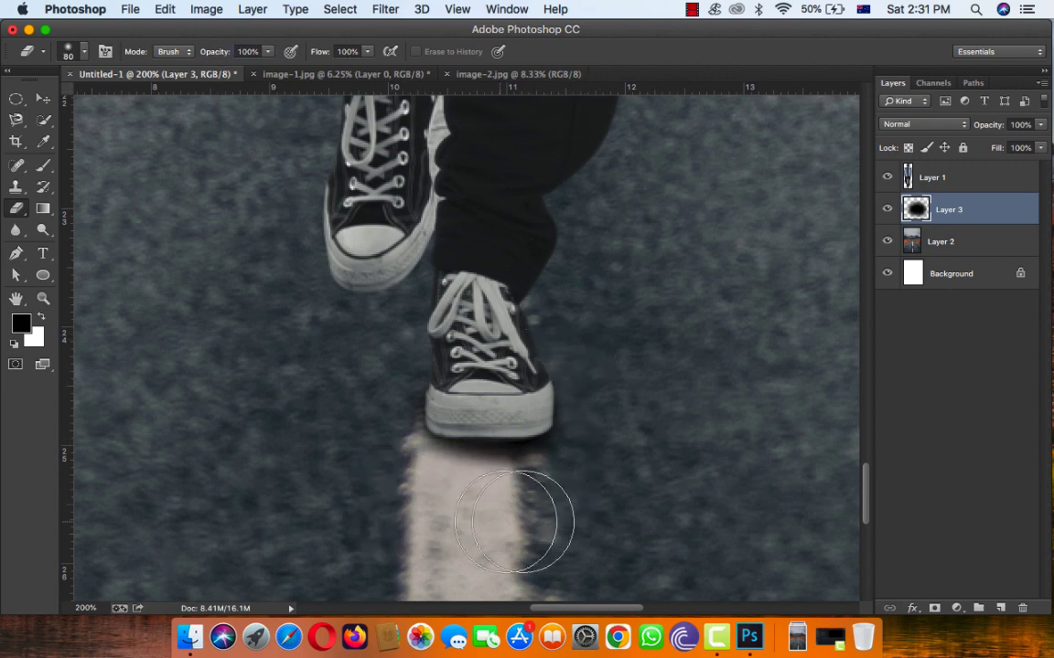
key(bracketleft)
key(bracketleft)
key(bracketleft)
key(bracketleft)
key(bracketleft)
key(bracketleft)
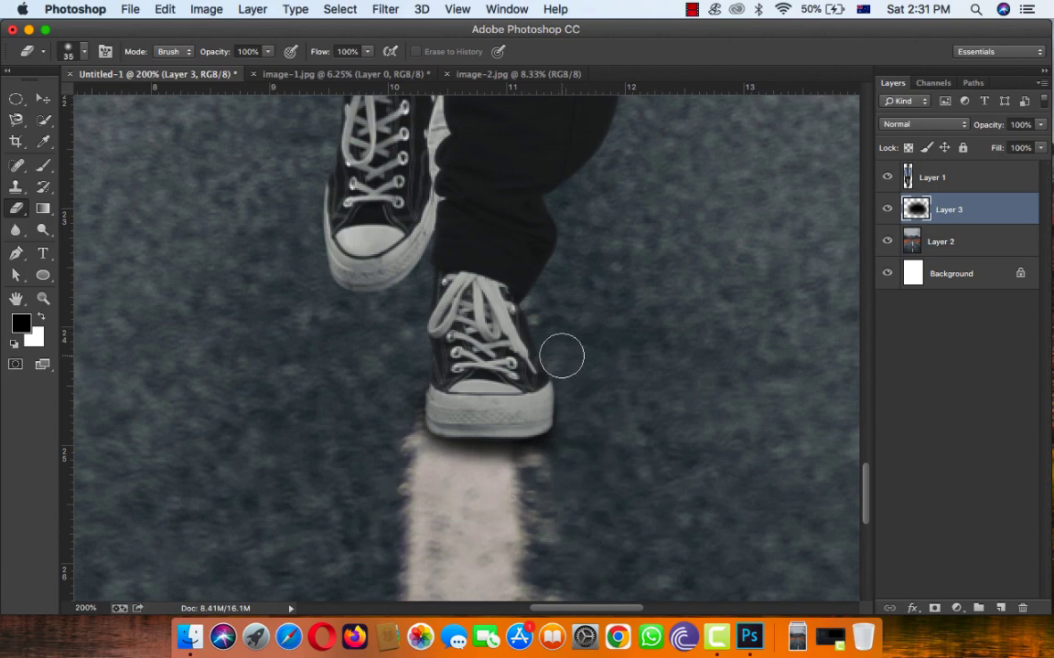
key(bracketright)
key(bracketright)
key(bracketright)
key(bracketleft)
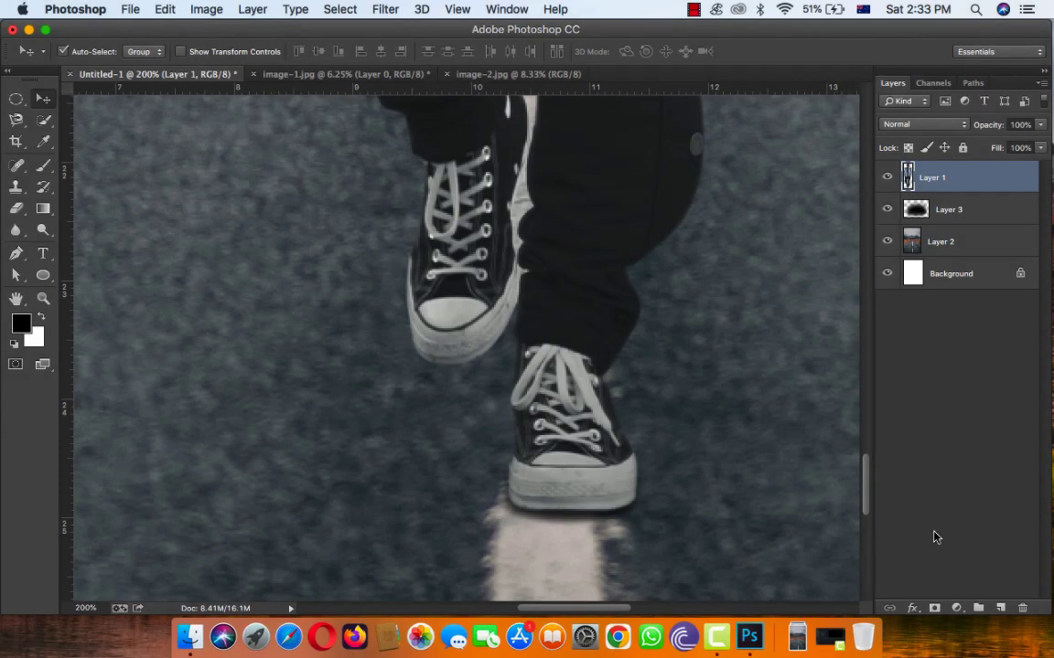
Add a new layer below the person and fill an elliptical selection with black
click(1000, 608)
drag(1010, 178, 937, 227)
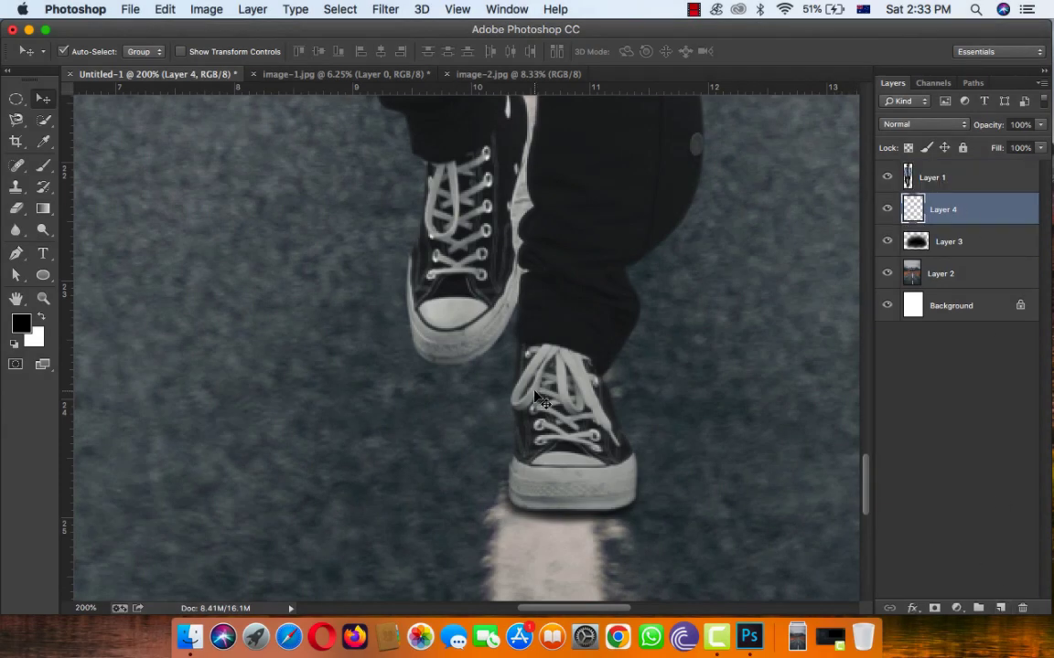
key(m)
drag(445, 254, 534, 396)
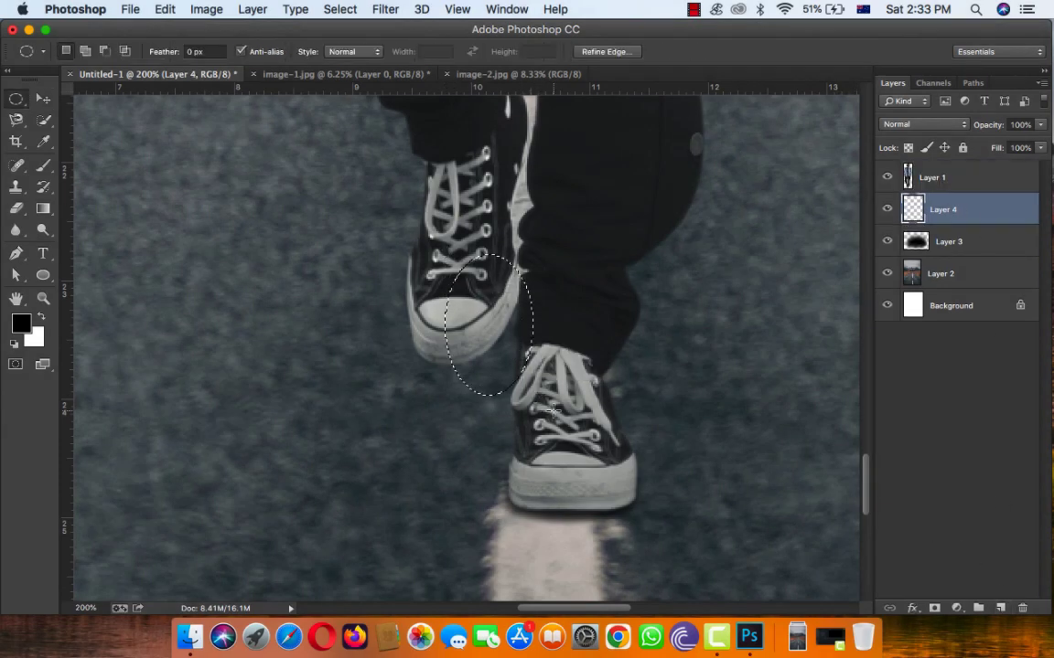
key(alt+BackSpace)
Rotate the ellipse about 32°, skew it and shrink it flat under the raised shoe's sole
key(ctrl+t)
drag(544, 398, 498, 421)
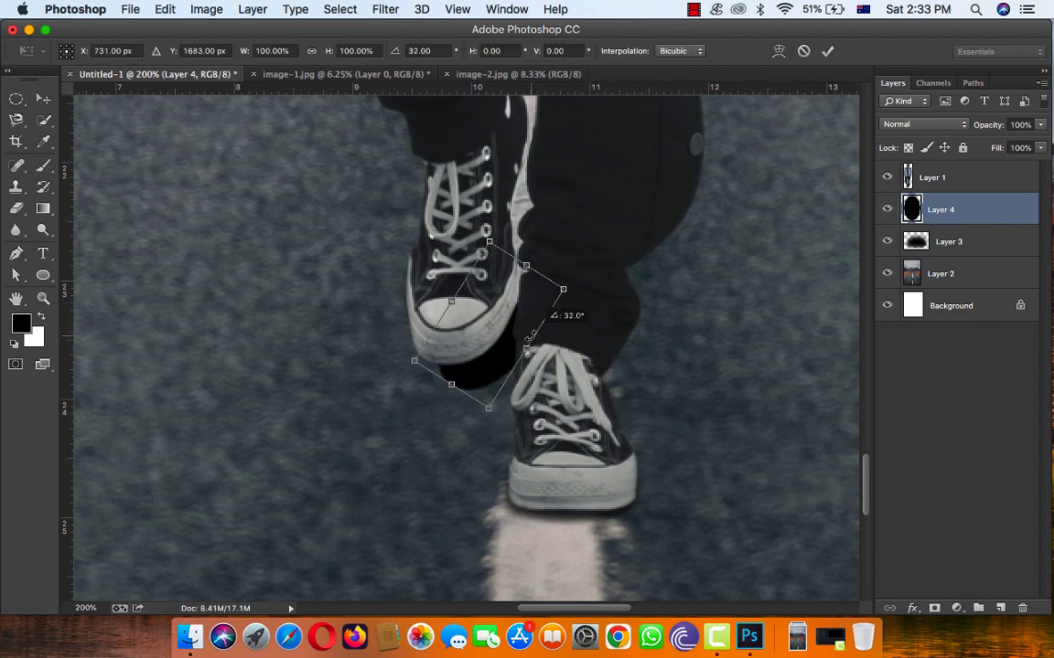
drag(532, 281, 512, 300)
drag(470, 260, 567, 318)
right_click(499, 310)
click(528, 373)
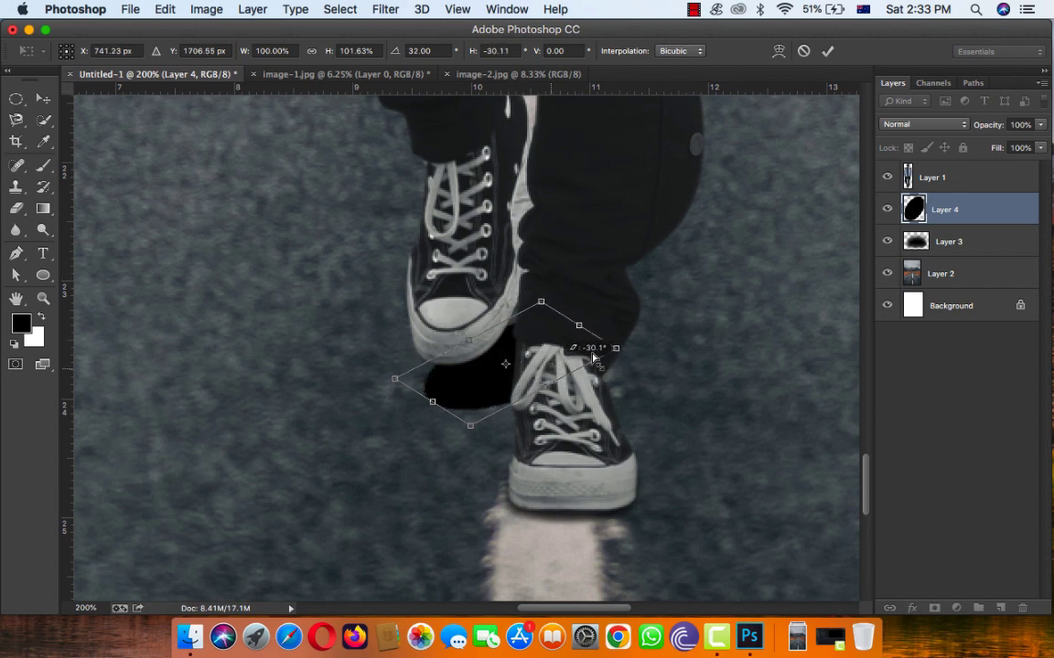
key(Return)
key(ctrl+t)
drag(590, 317, 544, 355)
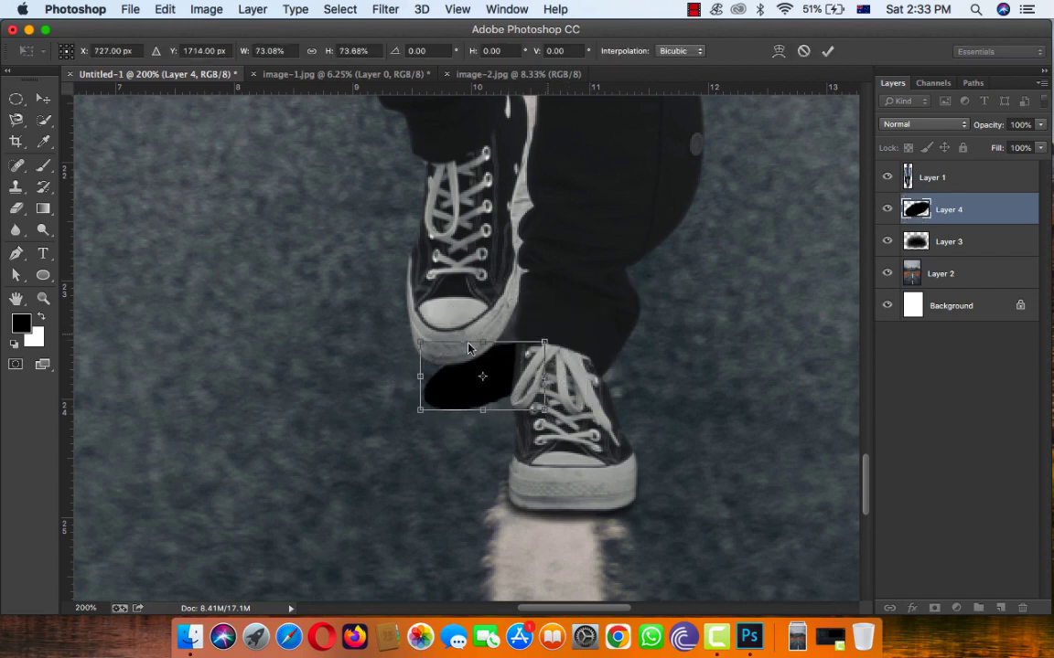
drag(509, 388, 499, 344)
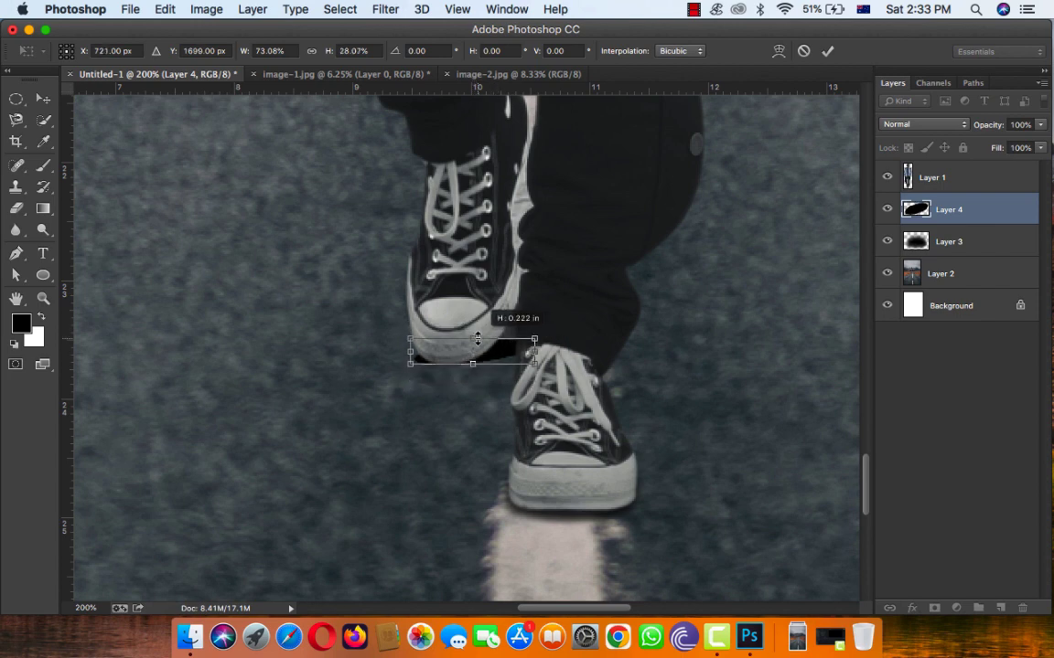
key(Return)
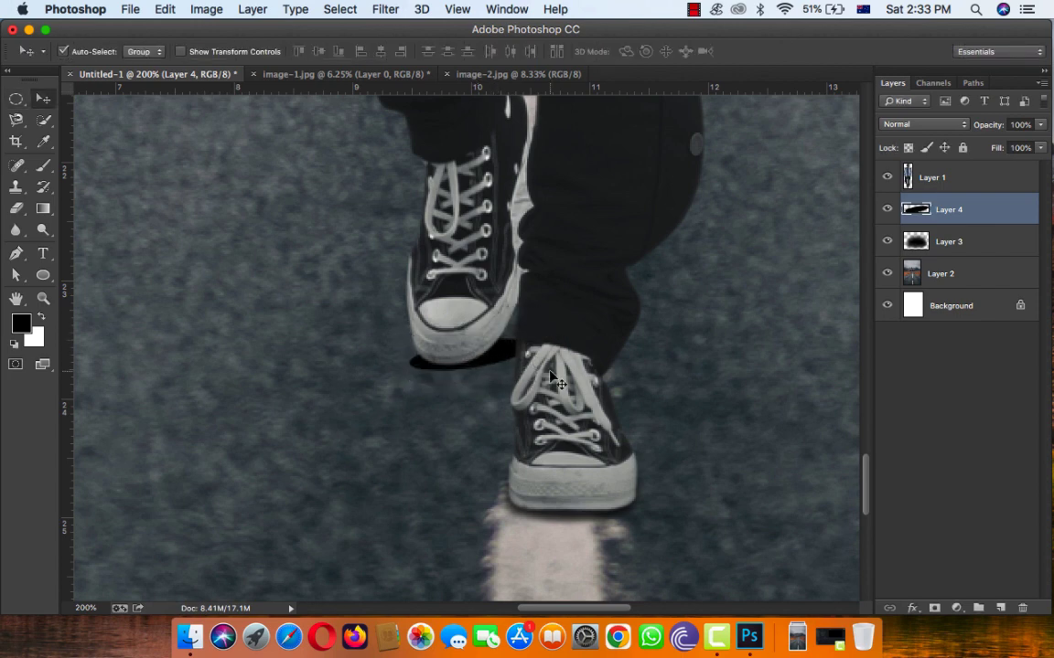
Soften the shadow with a Gaussian Blur and nudge it slightly down
click(385, 10)
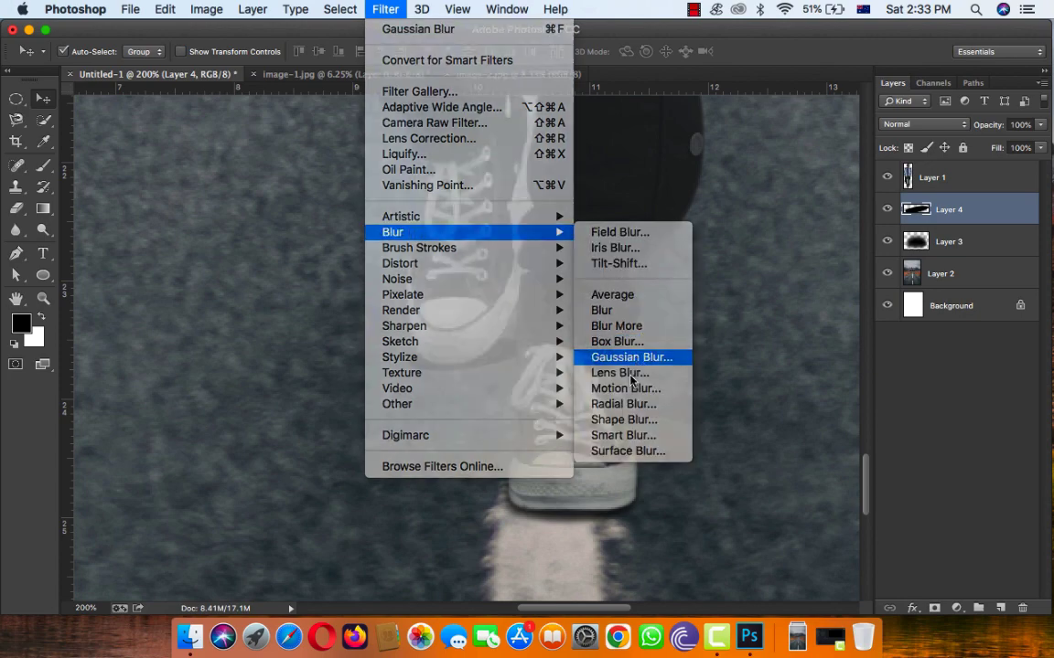
click(630, 358)
drag(702, 486, 695, 489)
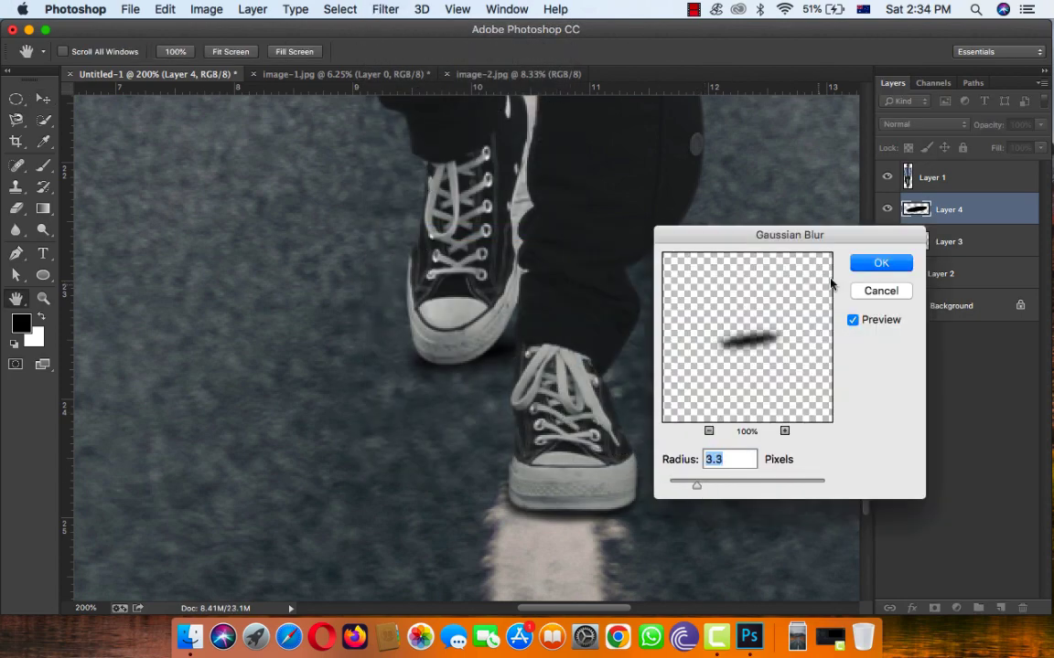
click(878, 265)
key(ctrl+t)
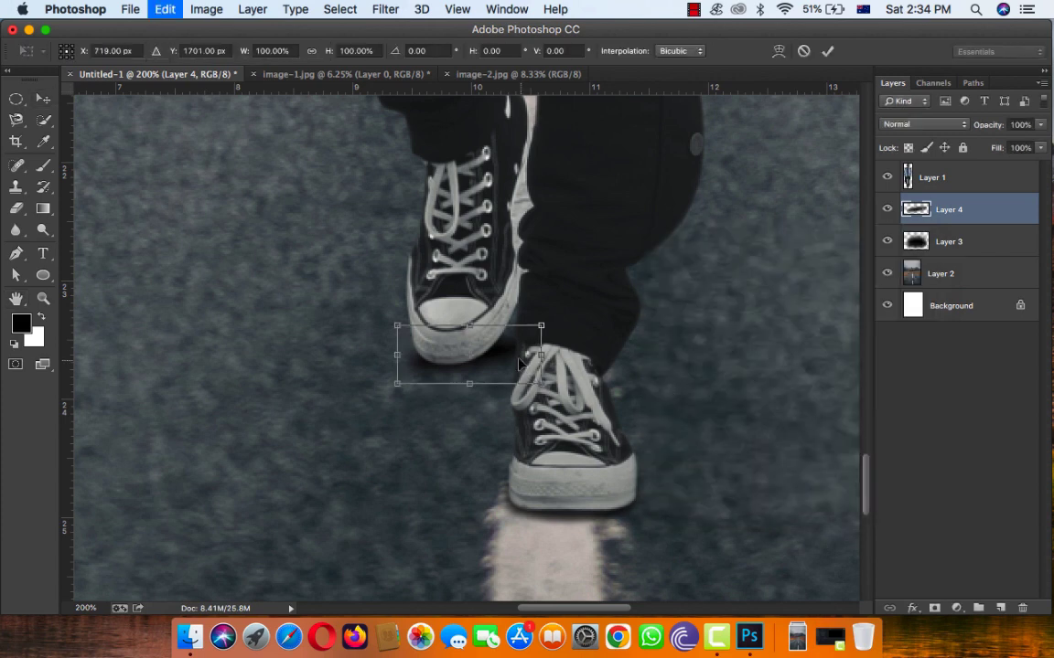
drag(507, 349, 511, 360)
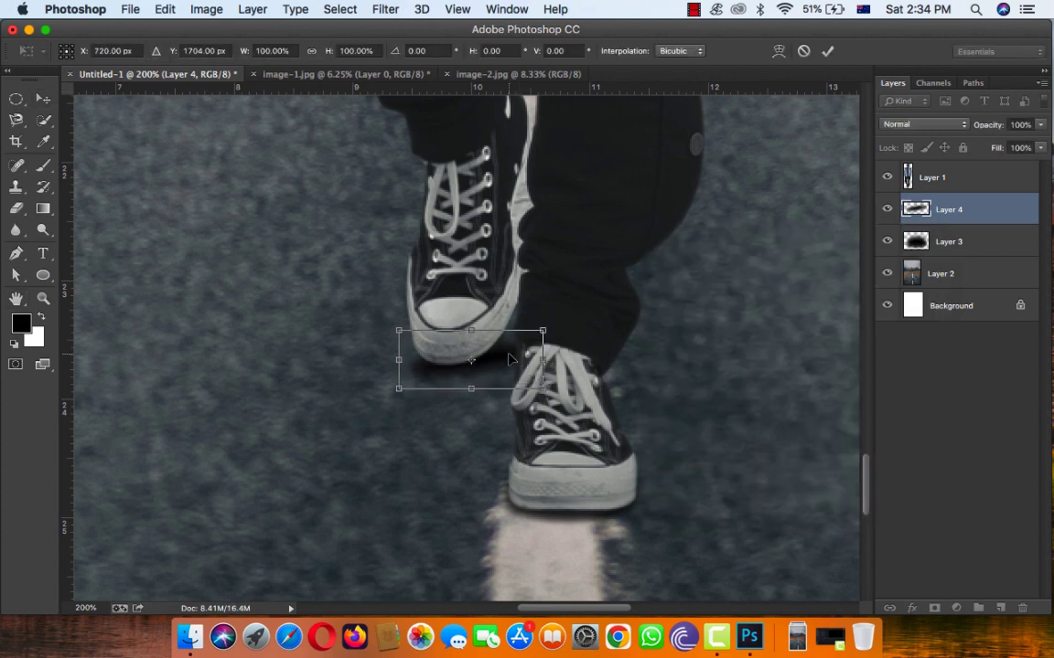
key(Return)
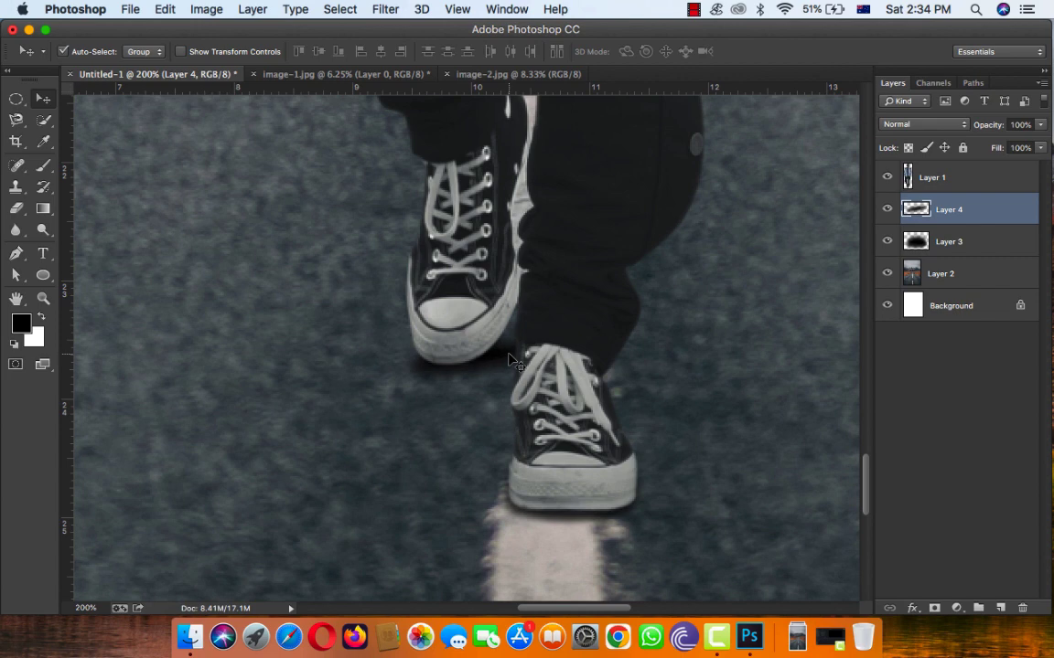
Lower the shadow layer's opacity to 57%
drag(971, 128, 949, 129)
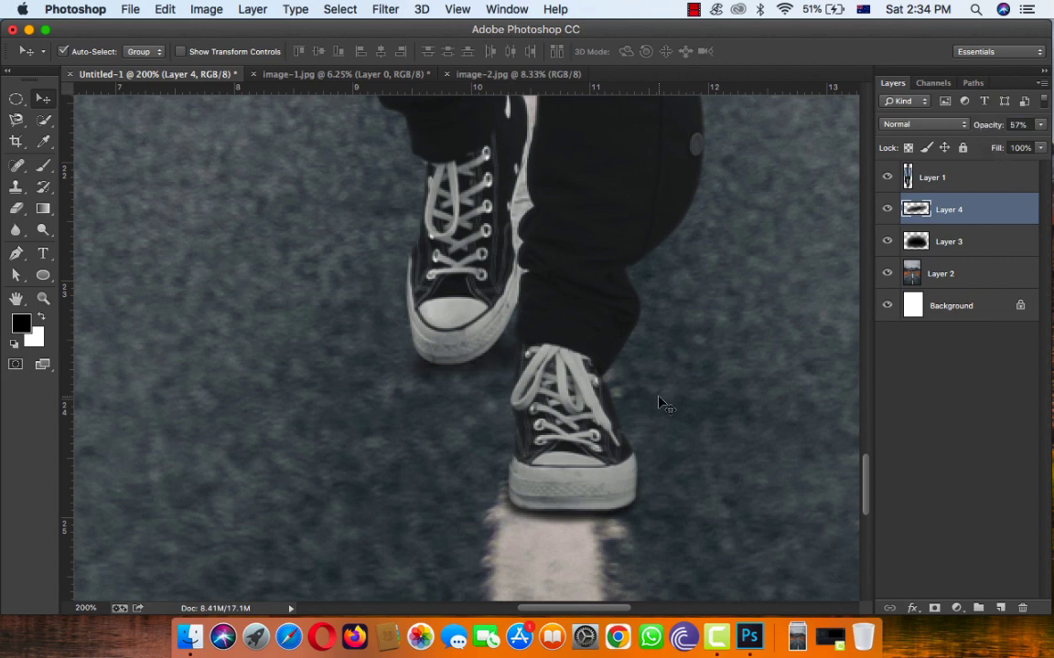
key(ctrl+minus)
key(ctrl+minus)
key(ctrl+minus)
key(ctrl+minus)
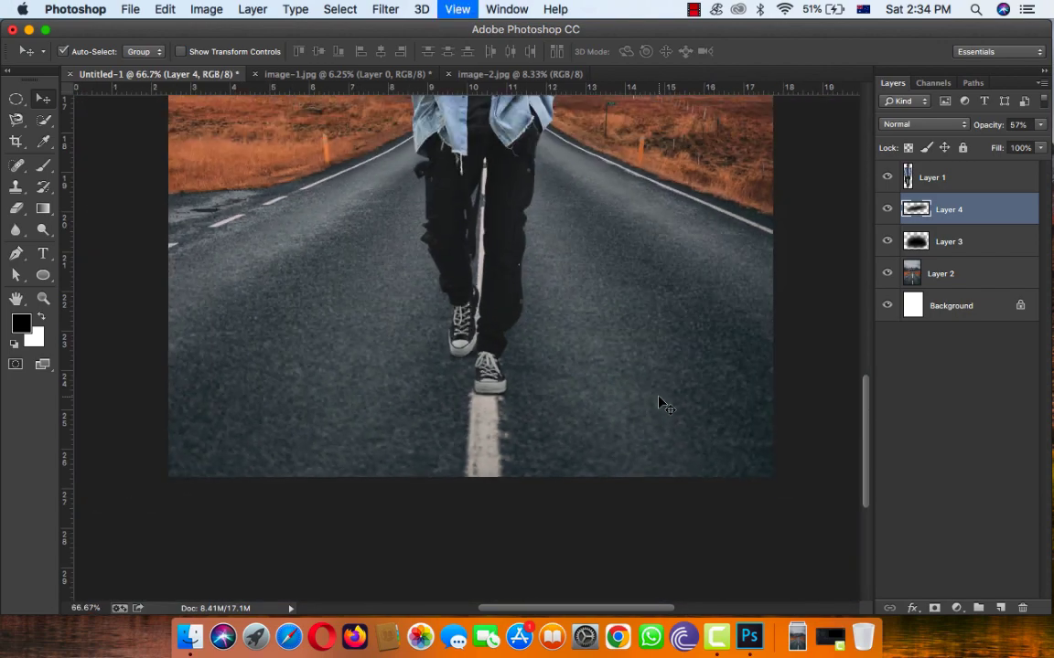
key(ctrl+minus)
Apply a +13/0/−12 midtone Color Balance to the person's layer
key(ctrl+minus)
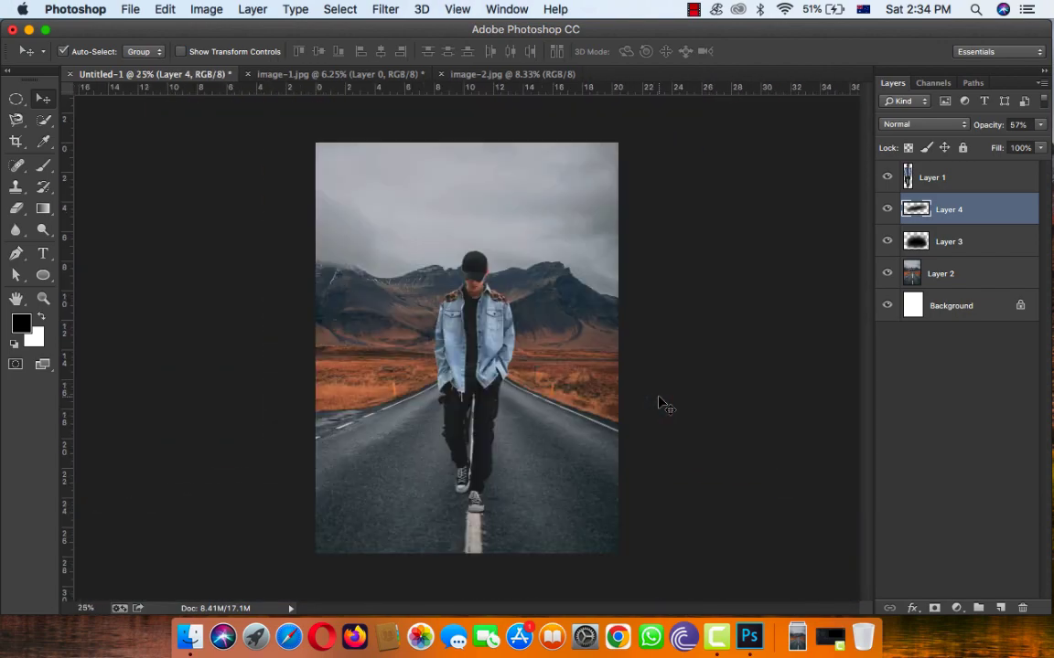
key(ctrl+plus)
key(ctrl+minus)
click(482, 320)
click(209, 8)
mouse_move(233, 61)
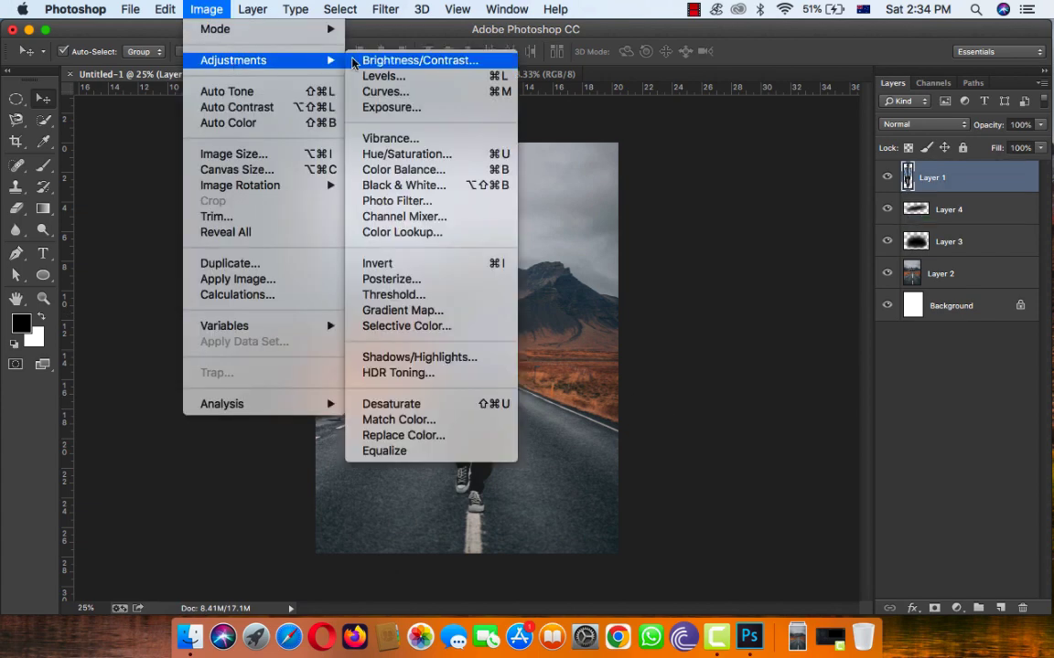
click(401, 169)
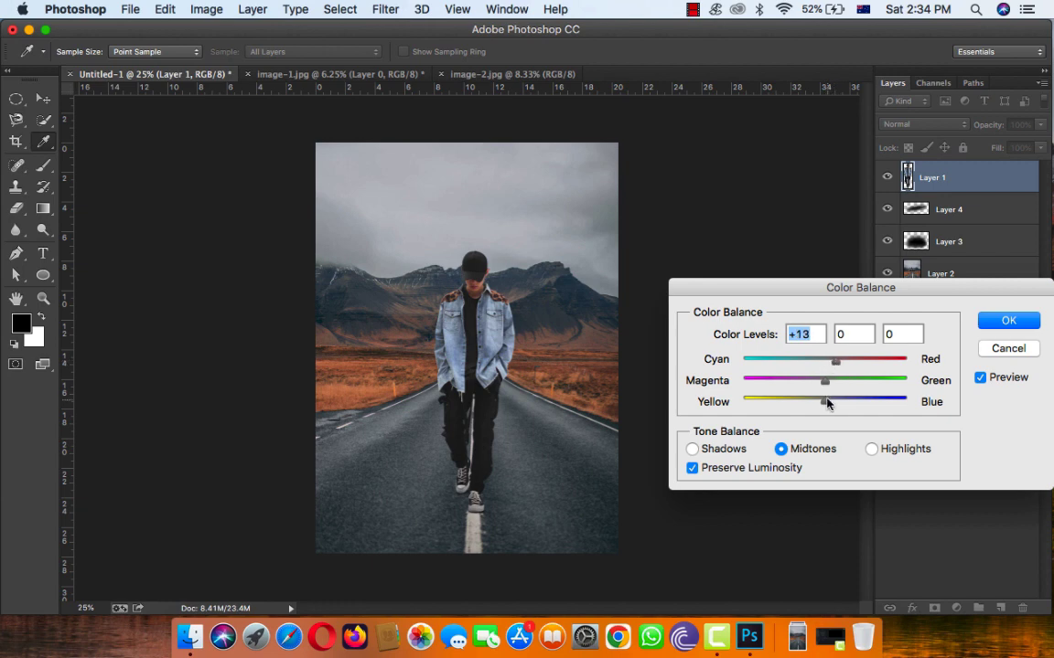
drag(825, 402, 821, 403)
click(1006, 322)
Set the person's Brightness/Contrast to brightness −30 and contrast 25
key(v)
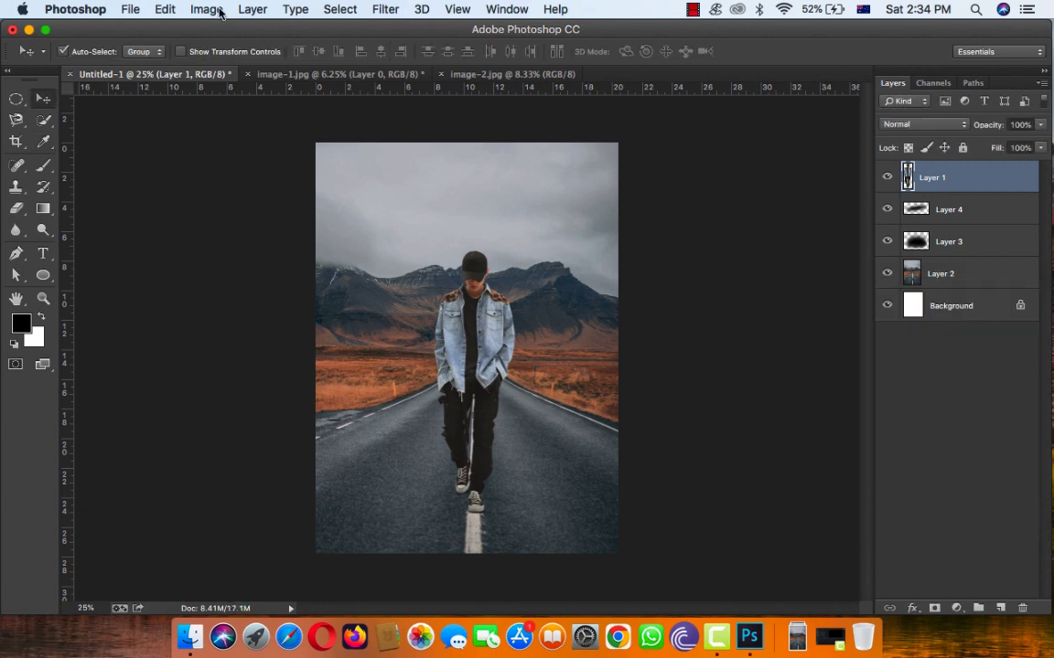
click(206, 9)
click(412, 59)
drag(701, 388, 687, 390)
drag(701, 431, 694, 436)
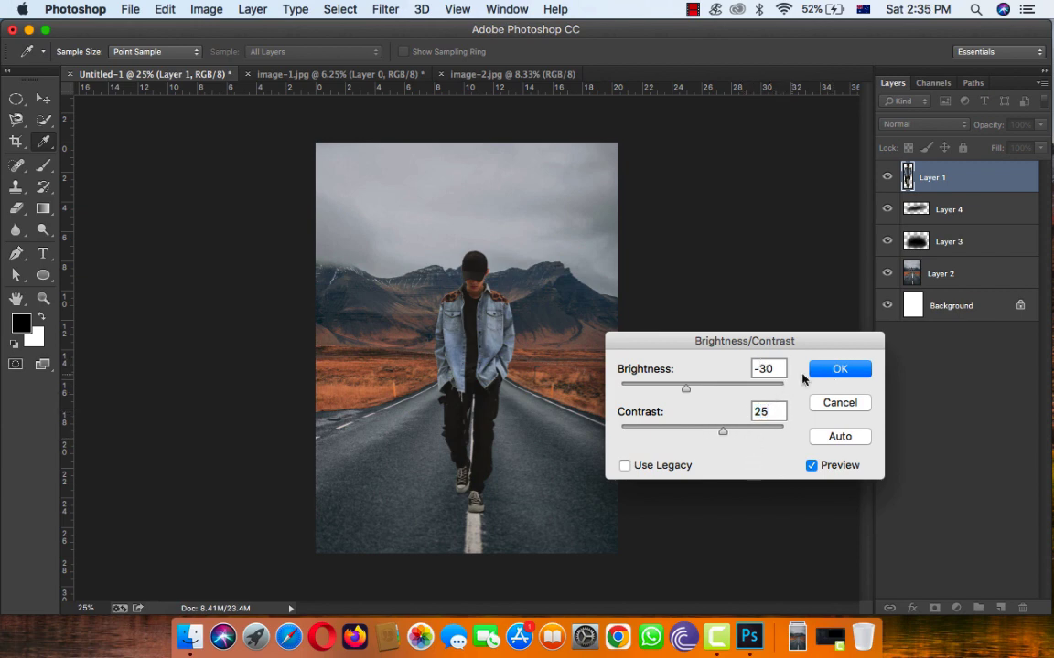
key(Return)
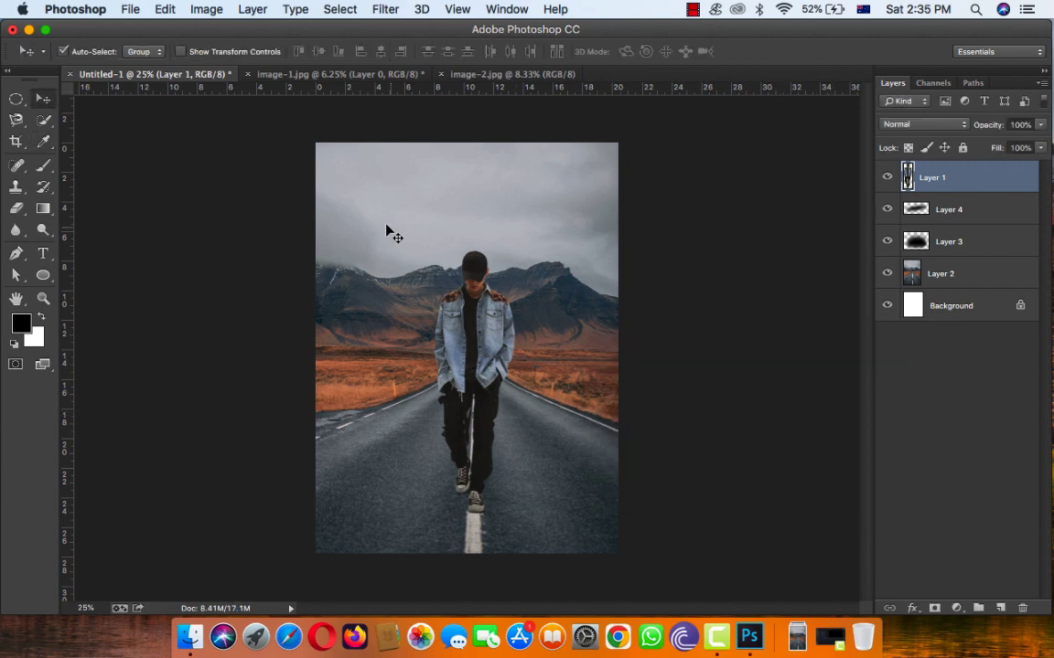